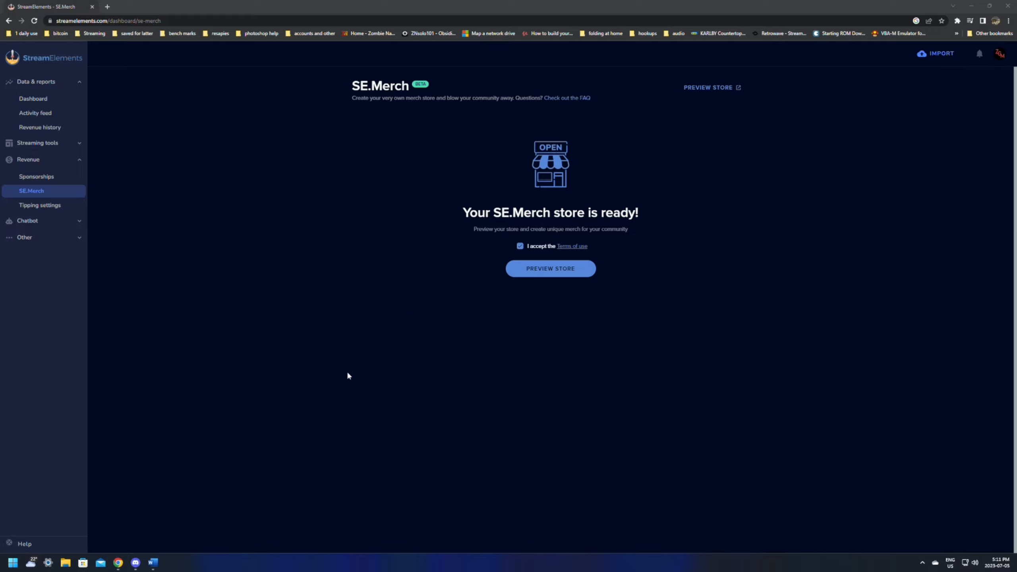
# - Open the new SE.Merch store for management and dismiss the Custom Photos tip on the Unisex T-shirt
pyautogui.click(565, 271)
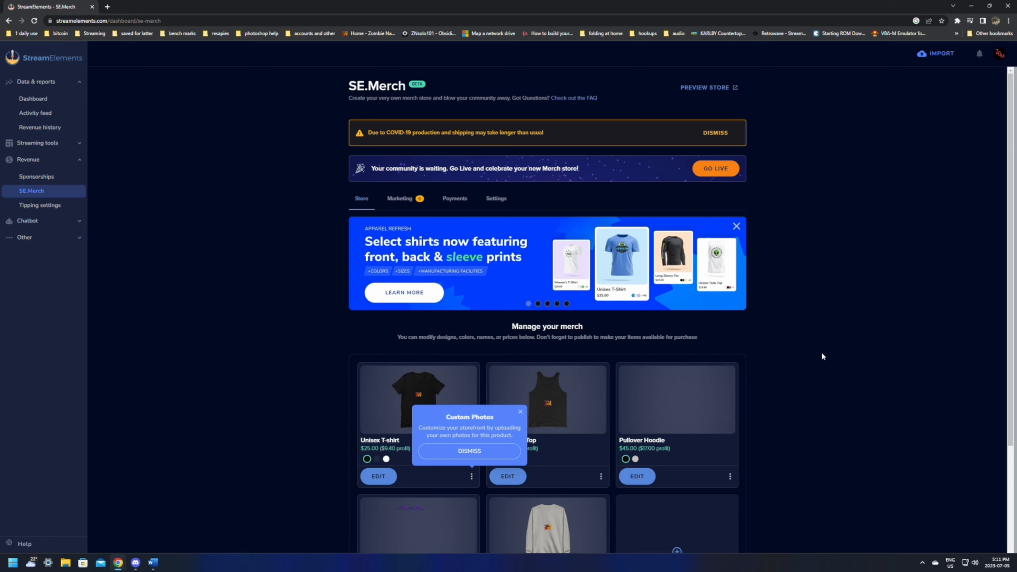
pyautogui.scroll(-3, 823, 354)
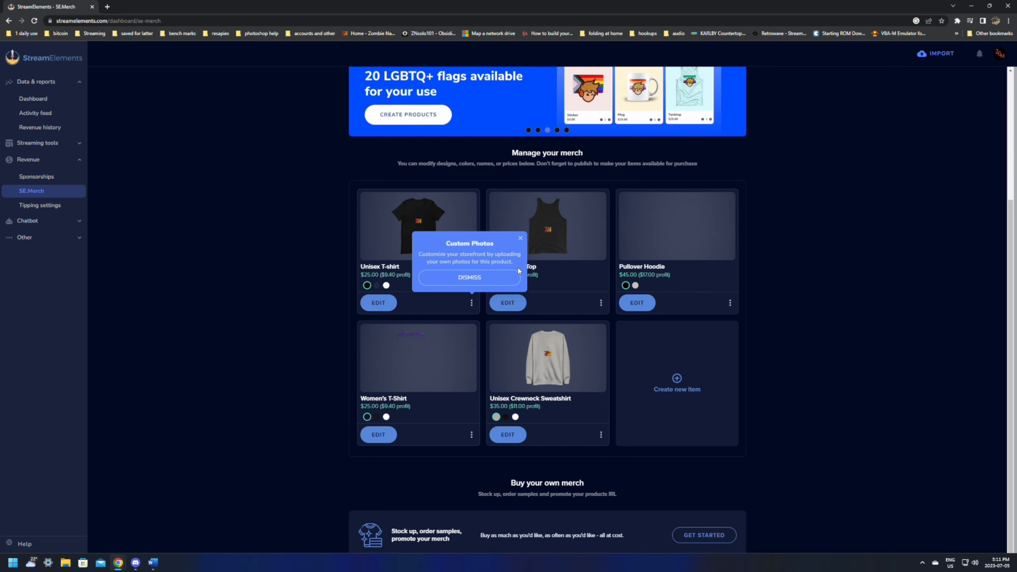
pyautogui.click(459, 277)
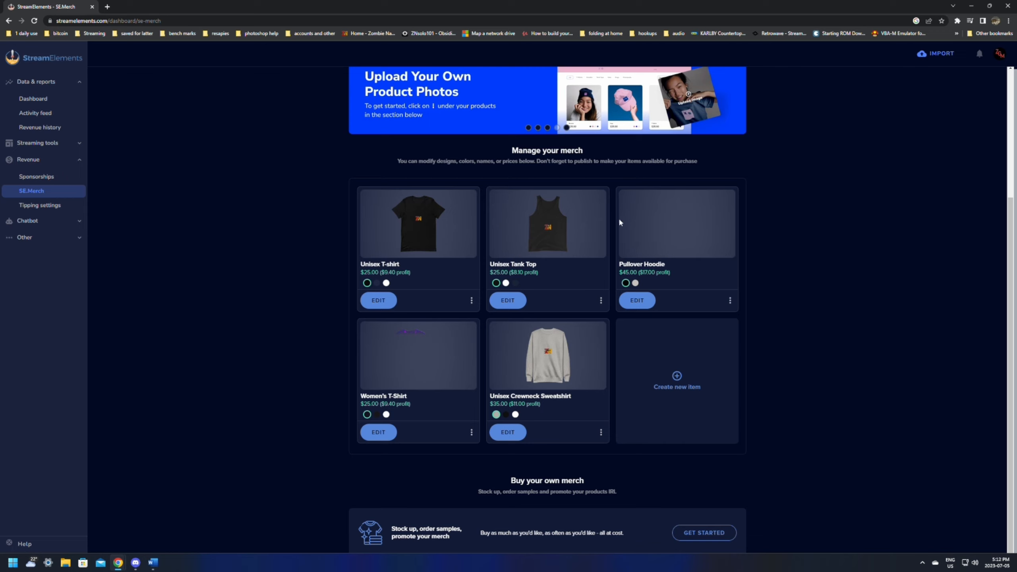
# - Check the extra options of the Unisex T-shirt and review the products under Manage your merch
pyautogui.click(471, 301)
pyautogui.click(430, 263)
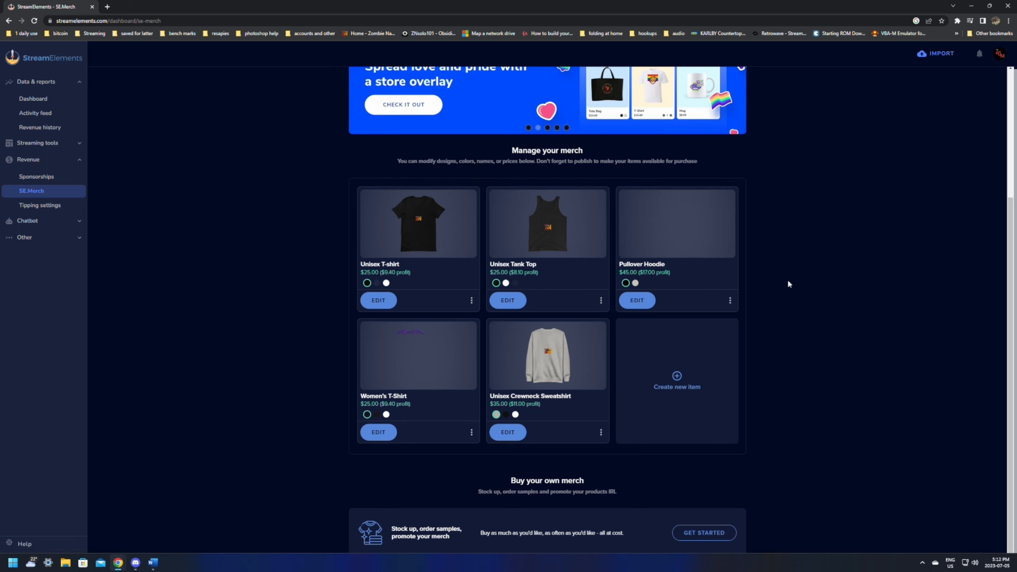
pyautogui.scroll(5, 788, 282)
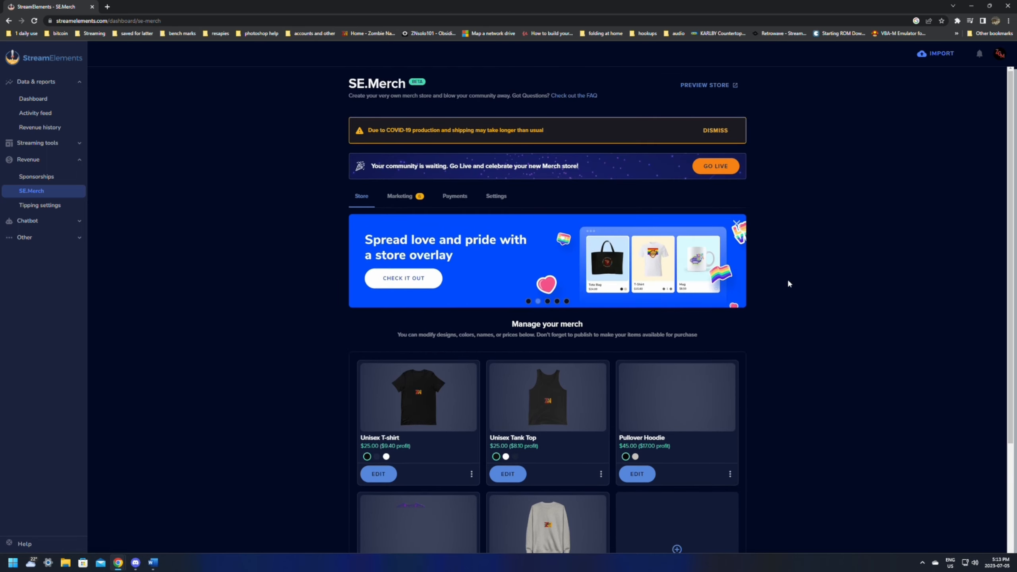
pyautogui.scroll(-4, 787, 279)
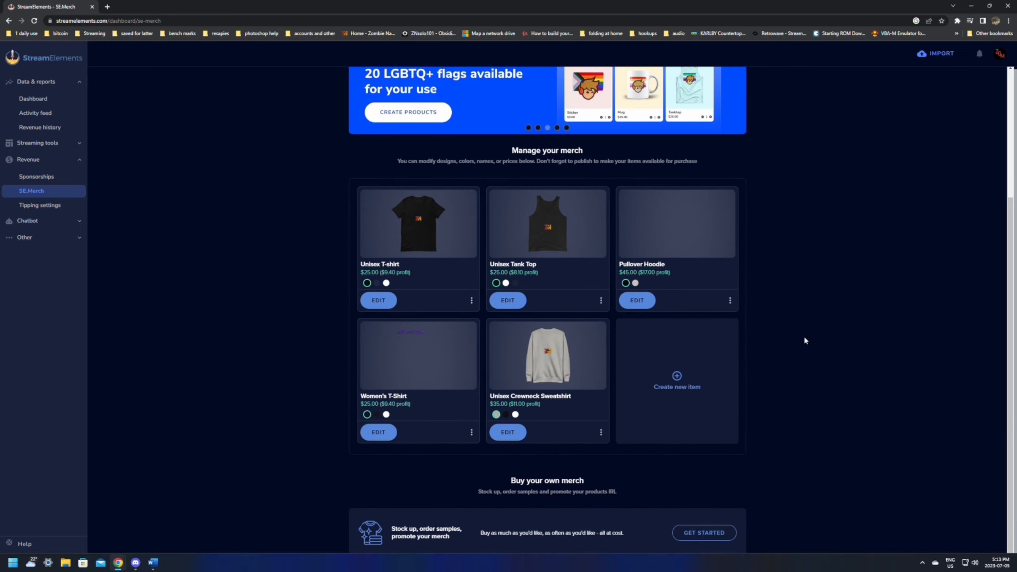
pyautogui.scroll(4, 805, 319)
# - Review the store overlays, stream engagement tools and tutorials in the store's marketing section
pyautogui.click(399, 196)
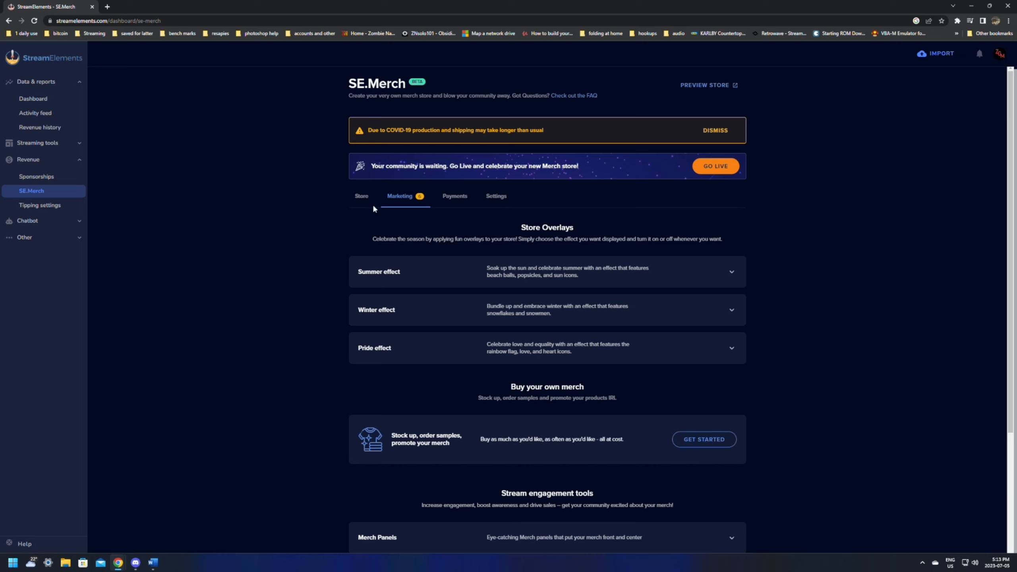
pyautogui.click(360, 196)
pyautogui.click(403, 199)
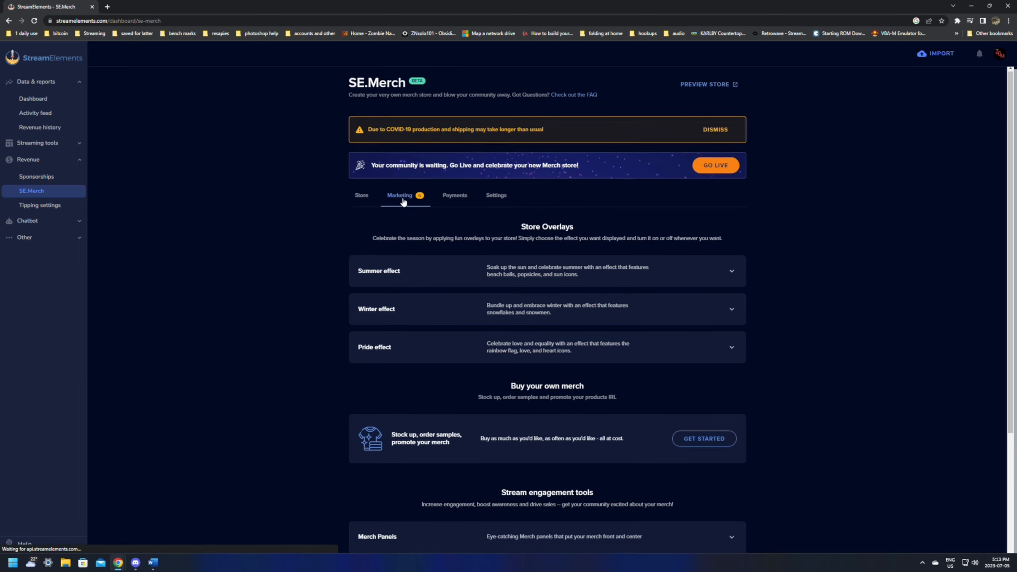
pyautogui.scroll(-2, 403, 200)
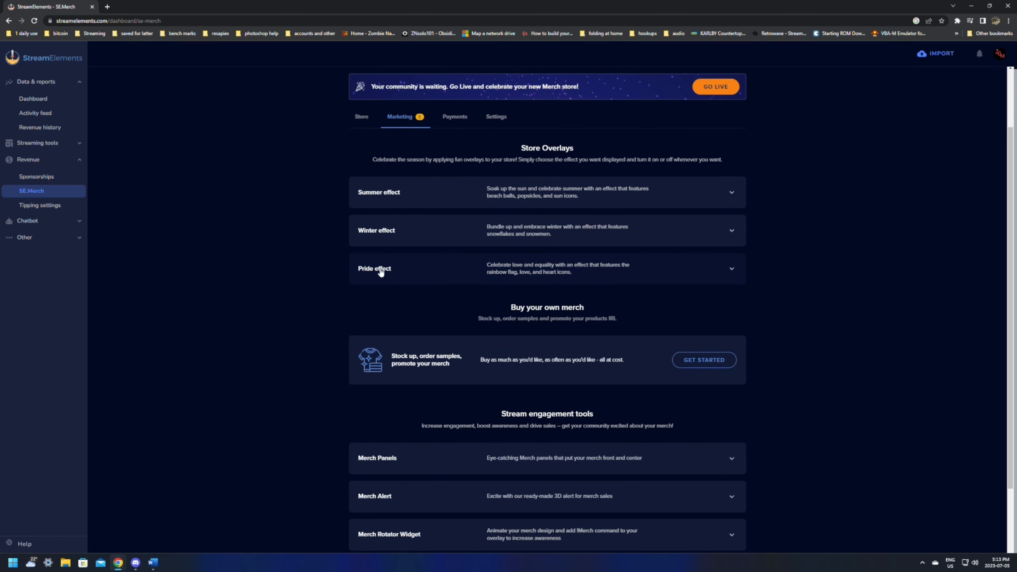
pyautogui.scroll(-3, 416, 273)
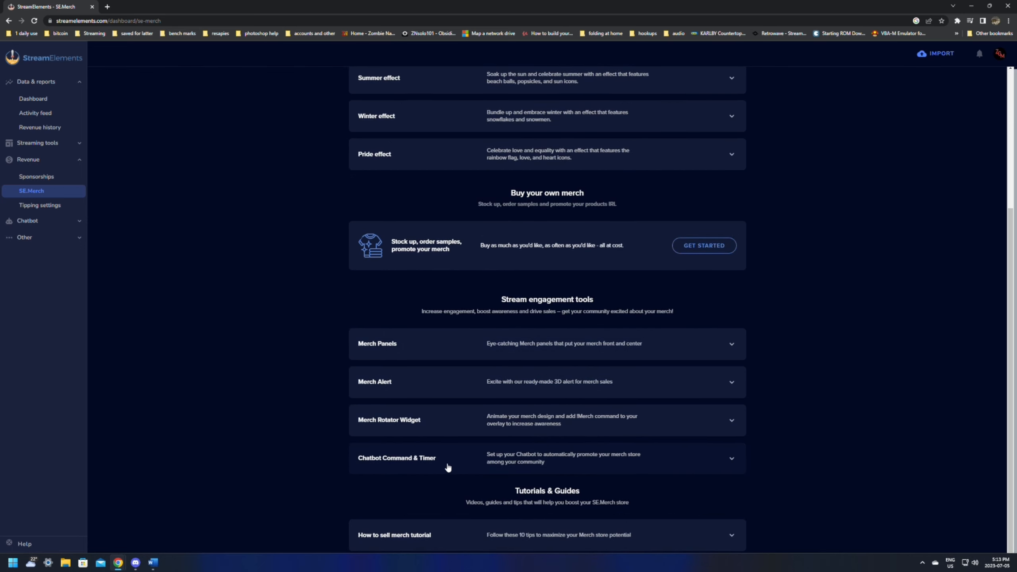
pyautogui.scroll(5, 457, 350)
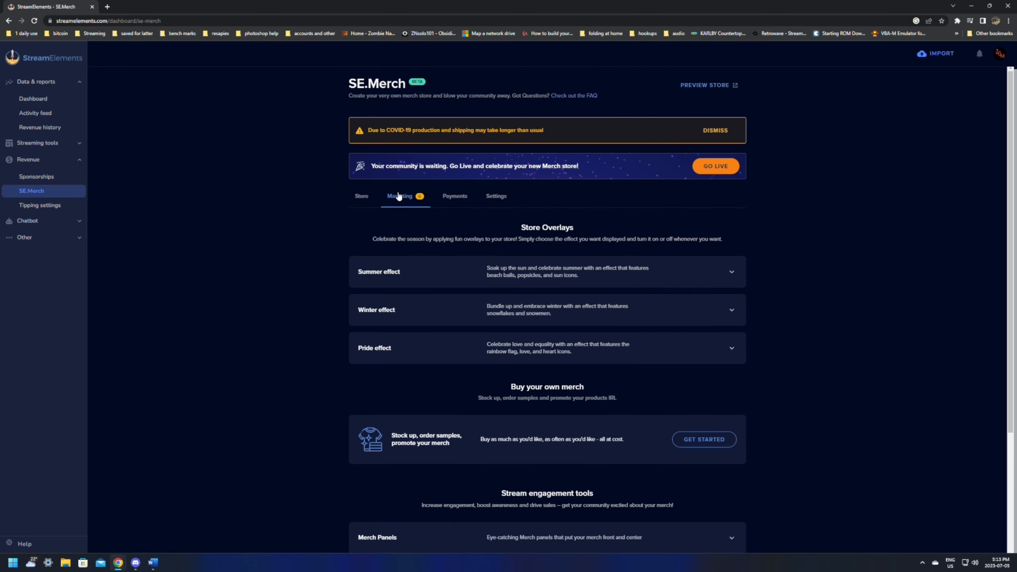
pyautogui.scroll(-5, 445, 192)
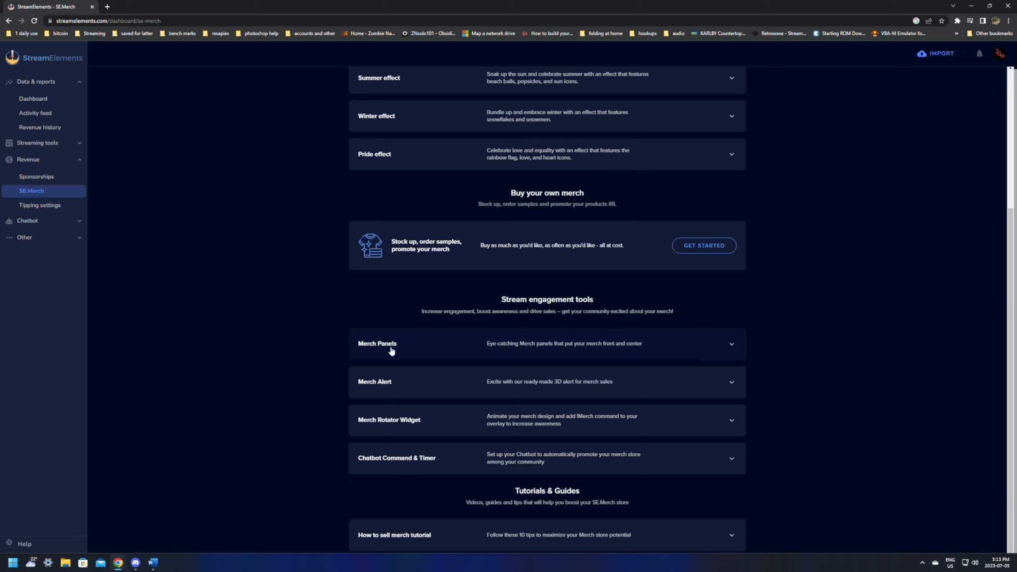
# - Expand Merch Panels and check the download option on the two Shop Now panel designs
pyautogui.click(734, 346)
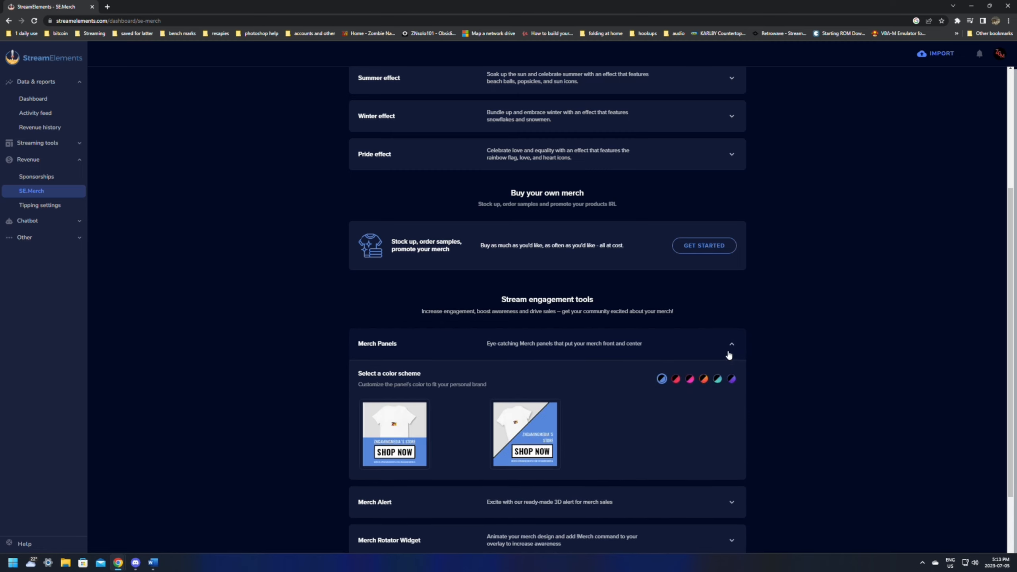
pyautogui.moveTo(536, 431)
pyautogui.moveTo(373, 437)
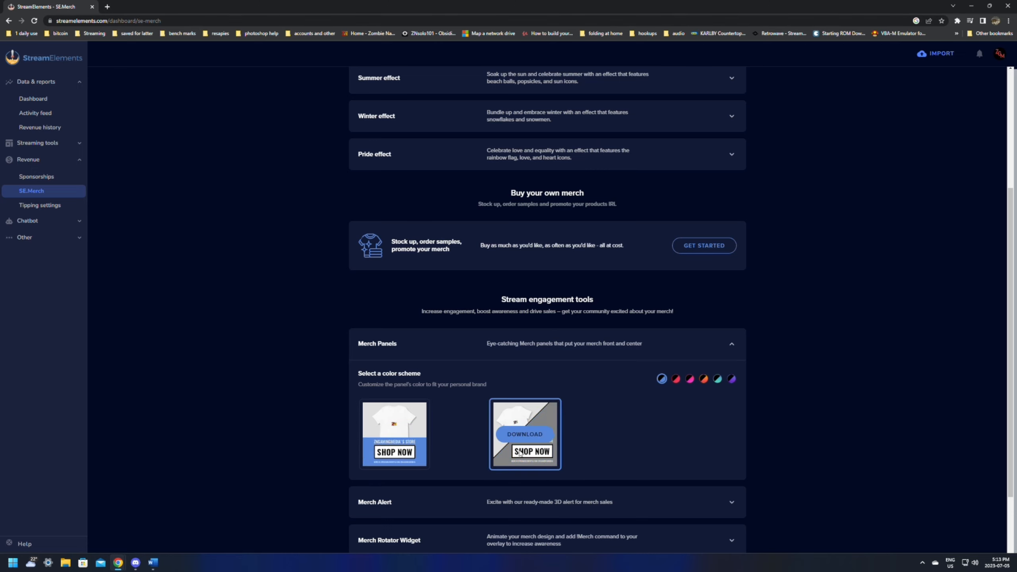
# - Open Twitch in a new browser tab and go to the account's own channel page
pyautogui.click(105, 6)
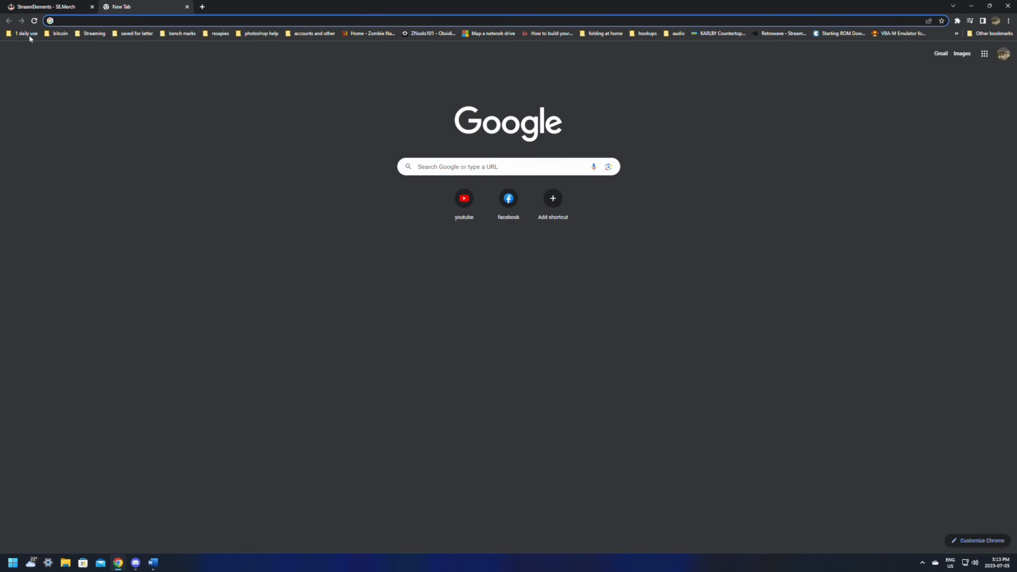
pyautogui.click(24, 34)
pyautogui.click(33, 55)
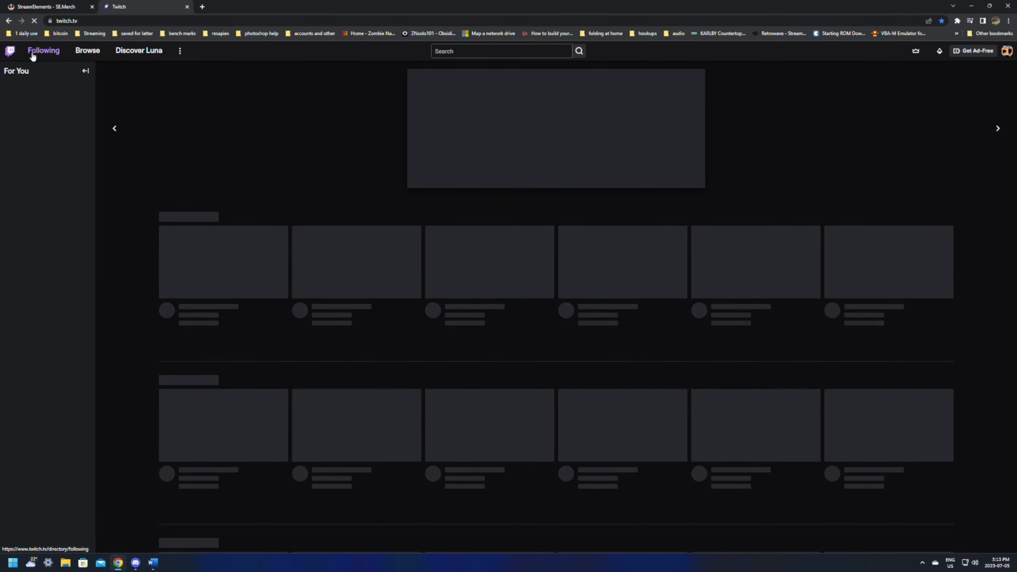
pyautogui.click(1007, 51)
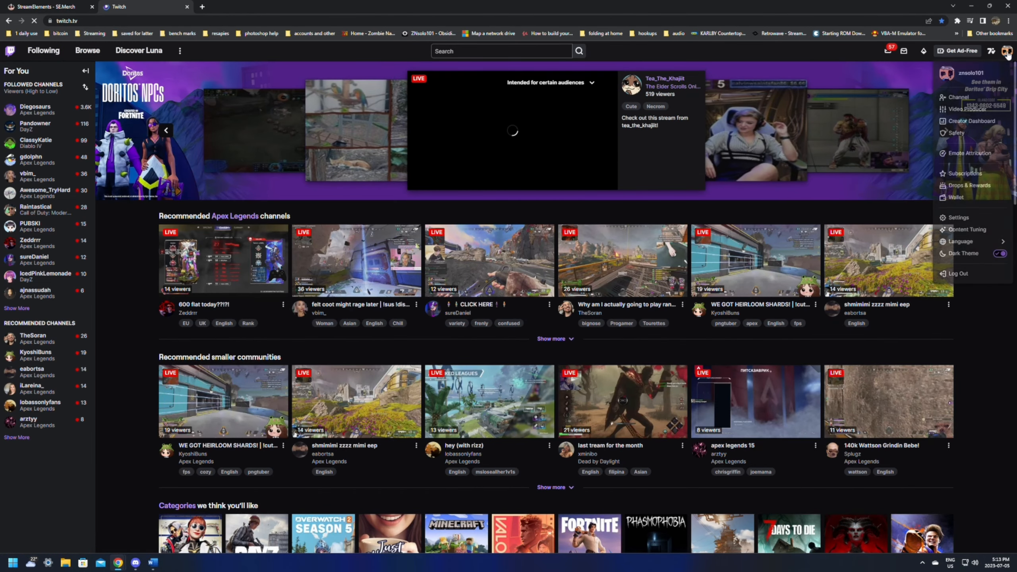
pyautogui.click(961, 97)
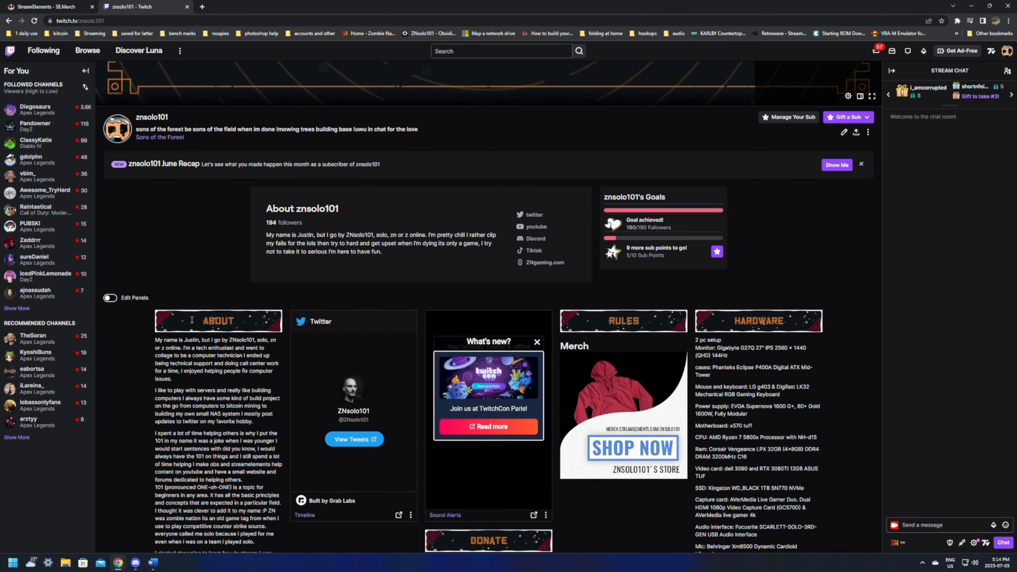
# - Enable panel editing on the Twitch channel and inspect the image link of the Merch panel
pyautogui.click(110, 297)
pyautogui.scroll(-4, 408, 320)
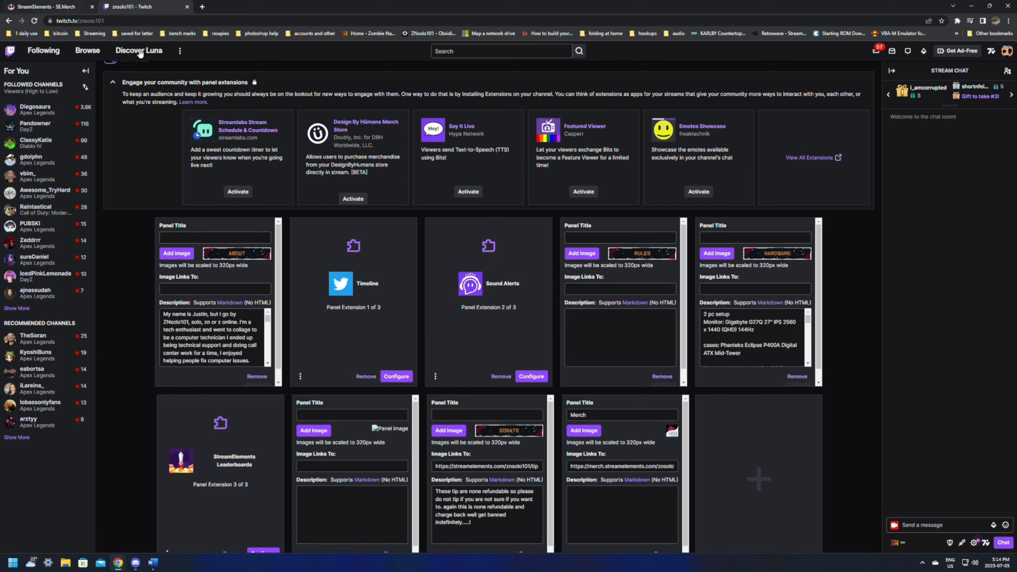
pyautogui.scroll(-1, 653, 429)
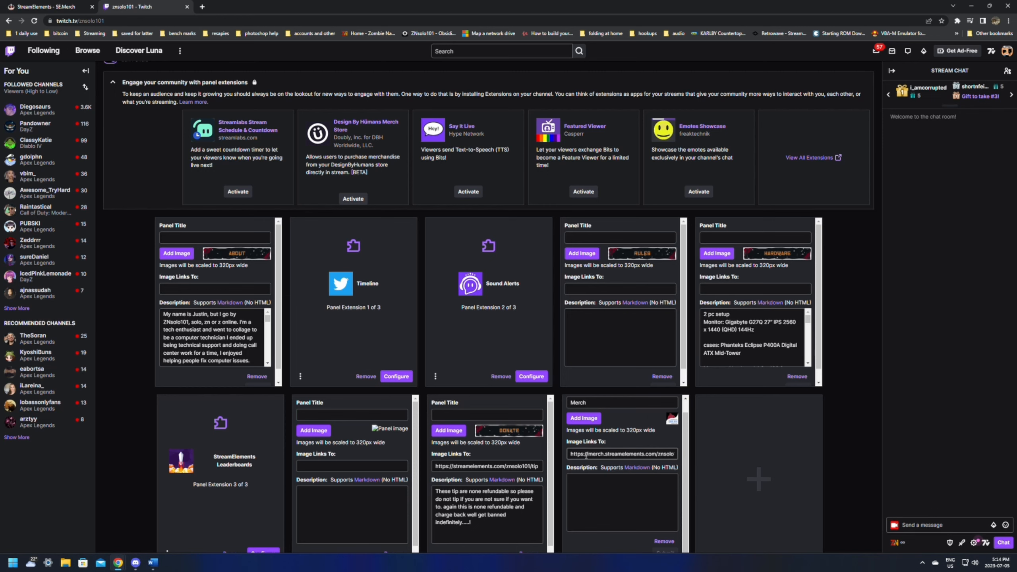
pyautogui.moveTo(571, 454); pyautogui.dragTo(474, 457)
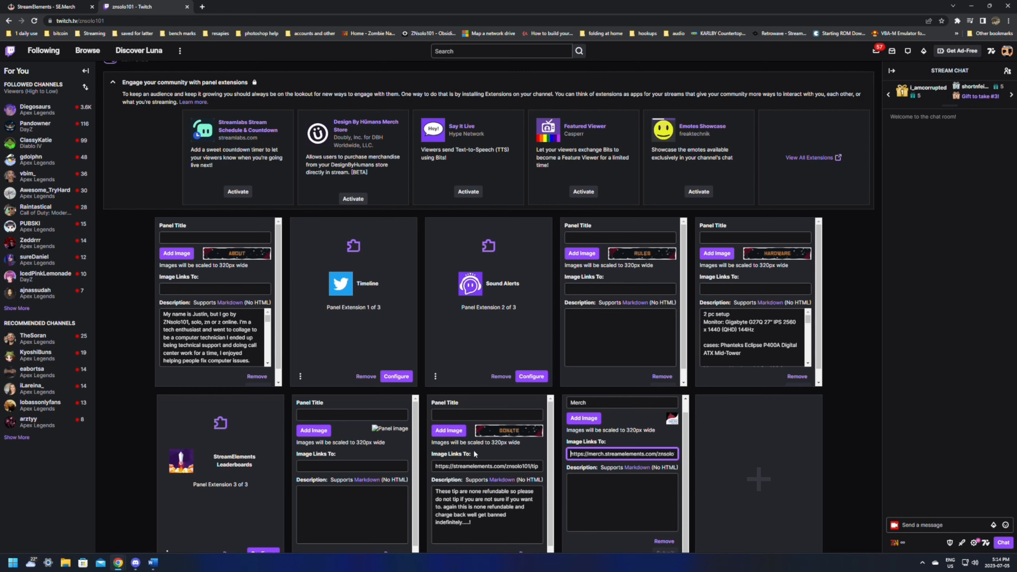
# - Compare the Shop Now panel images in StreamElements with the Merch panel's link on Twitch
pyautogui.hotkey('ctrl', 'Tab')
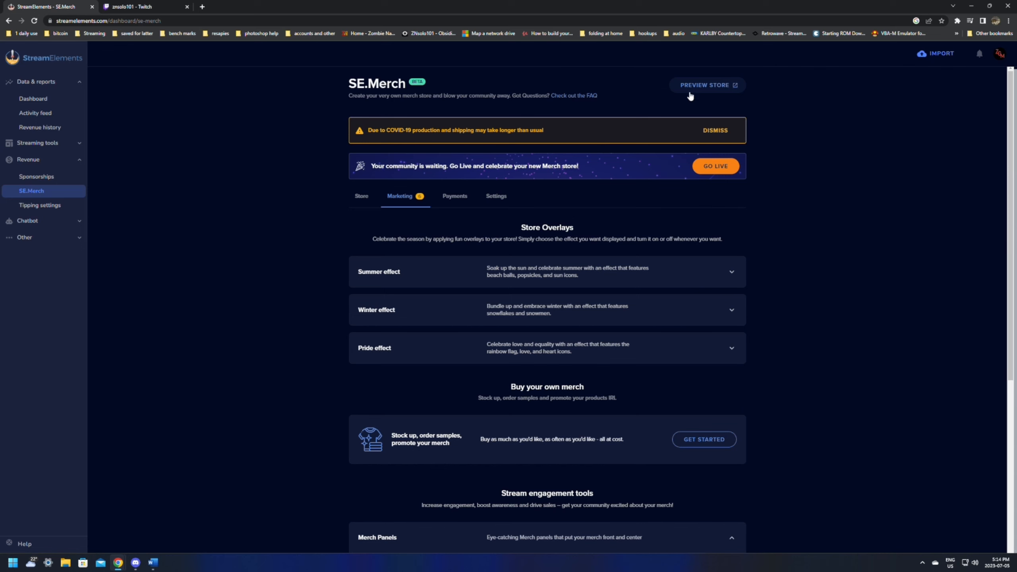
pyautogui.scroll(-6, 617, 235)
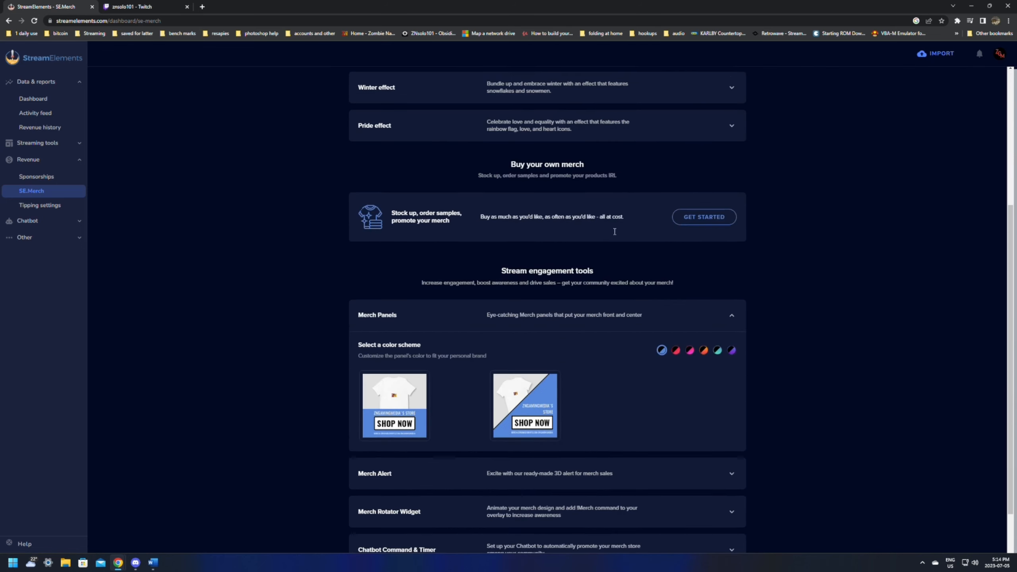
pyautogui.moveTo(526, 383)
pyautogui.scroll(-2, 526, 383)
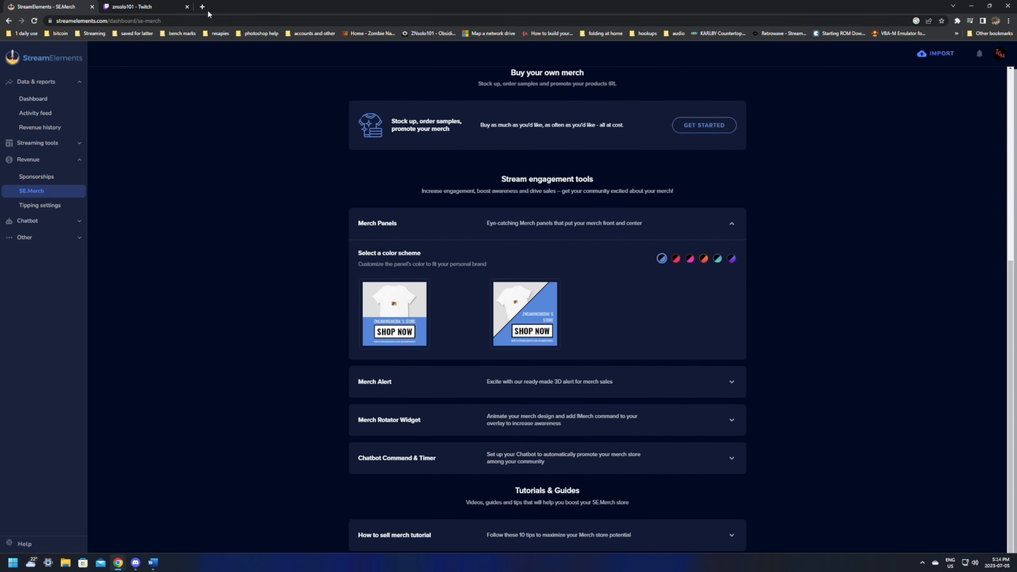
pyautogui.click(132, 6)
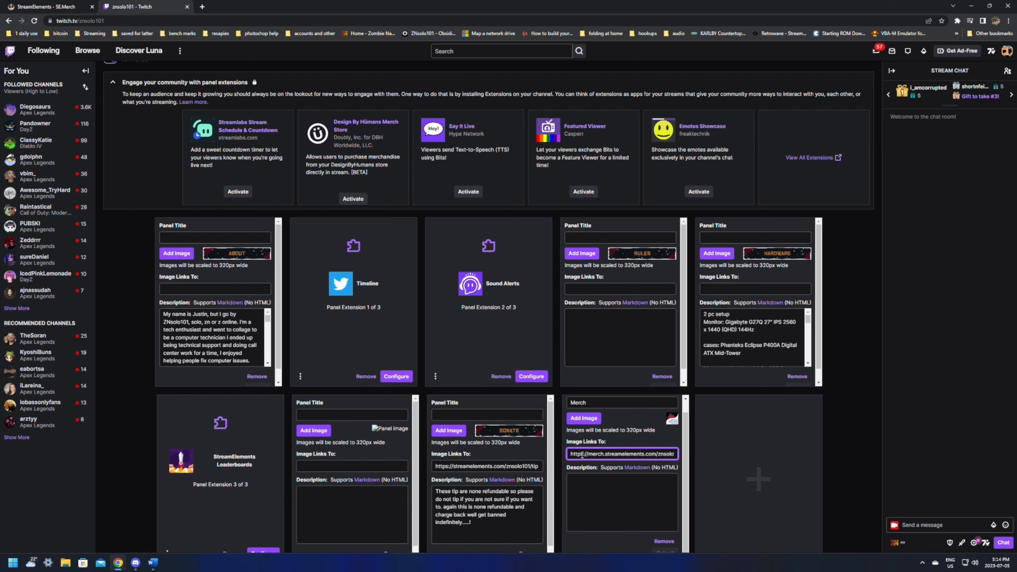
pyautogui.click(46, 7)
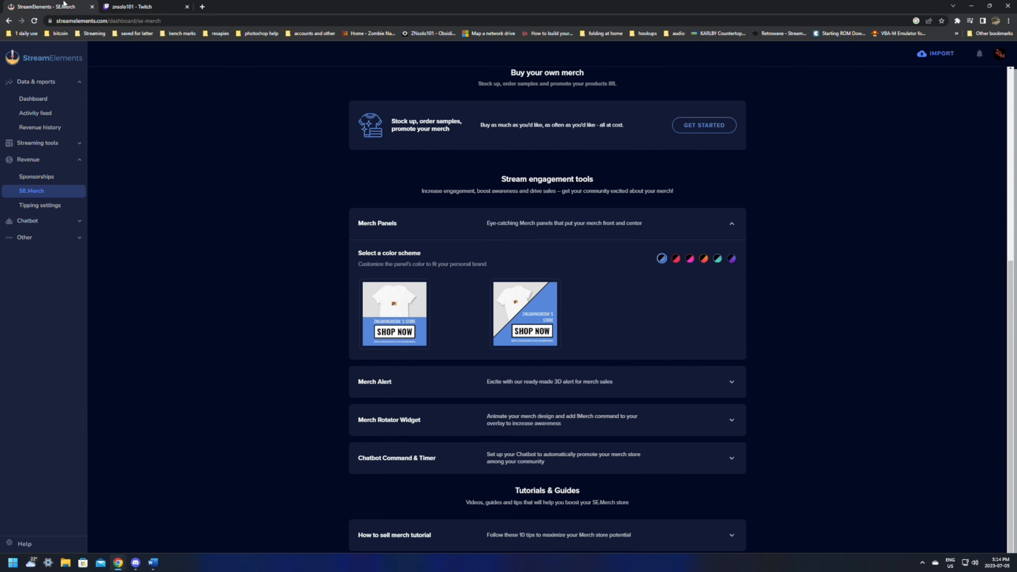
# - Preview the merch store in a new tab and select its full web address
pyautogui.scroll(5, 705, 144)
pyautogui.click(714, 81)
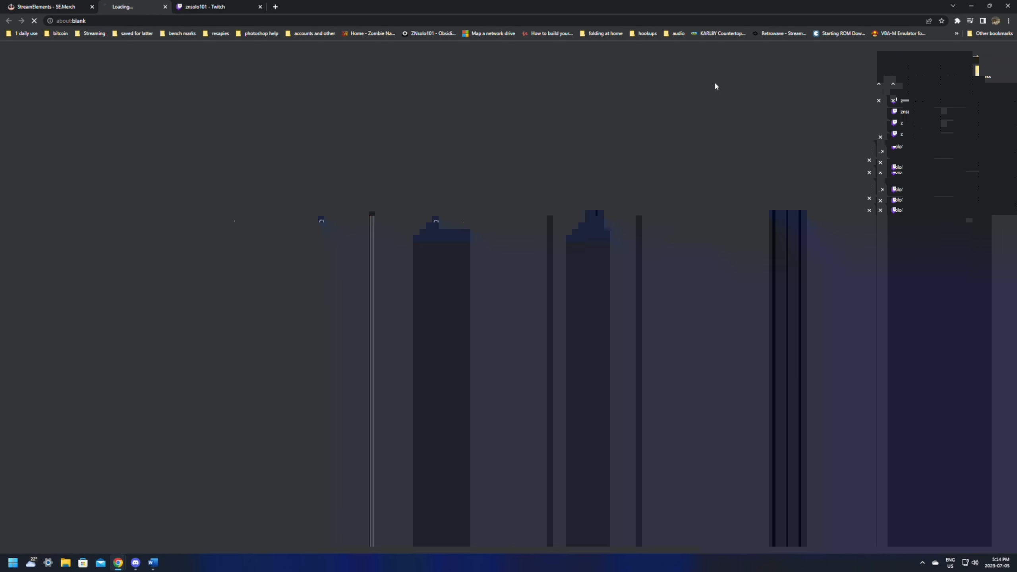
pyautogui.click(91, 20)
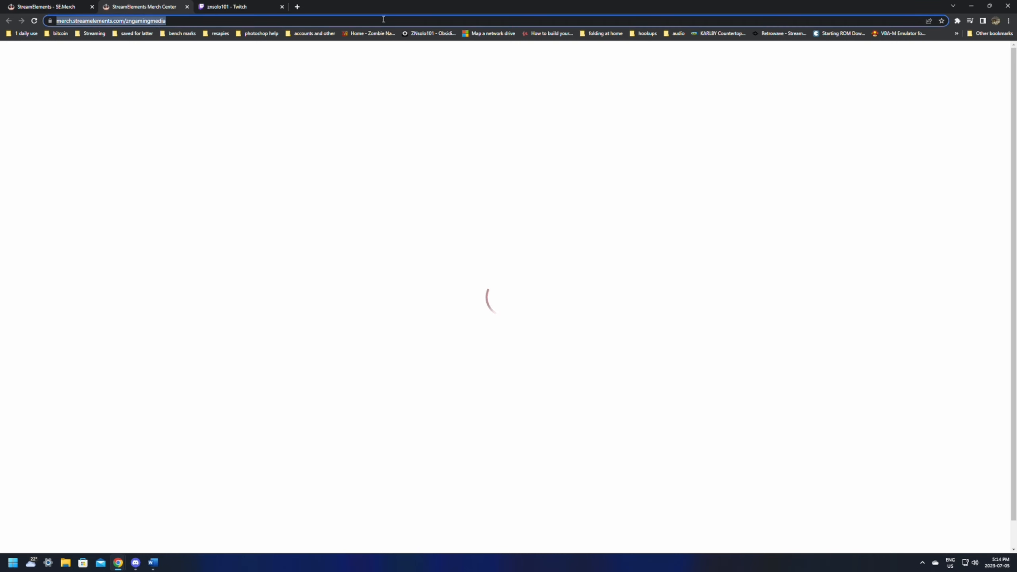
# - Return to the Twitch channel, review its editable panels, and close the Twitch tab
pyautogui.click(240, 8)
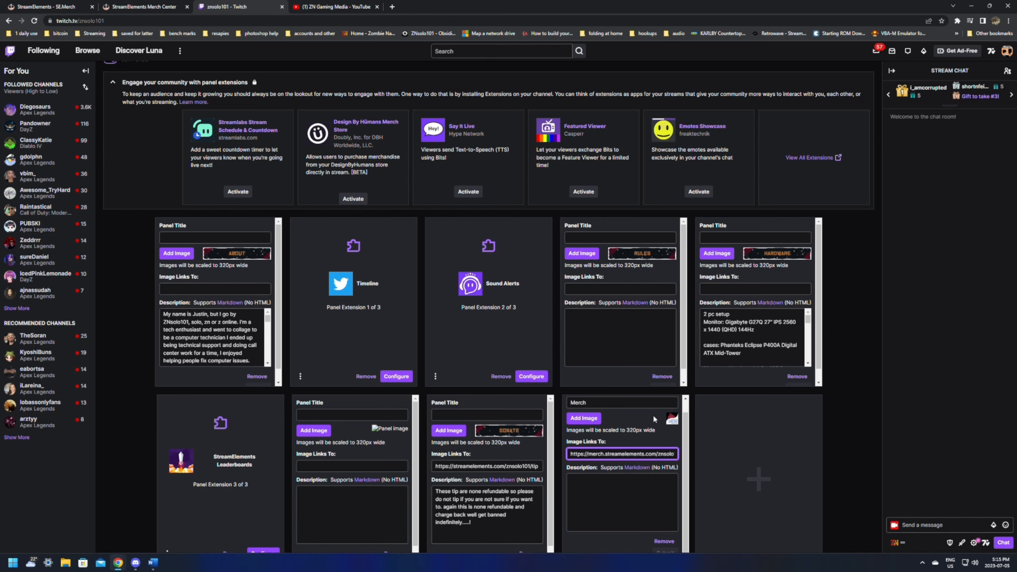
pyautogui.scroll(6, 588, 390)
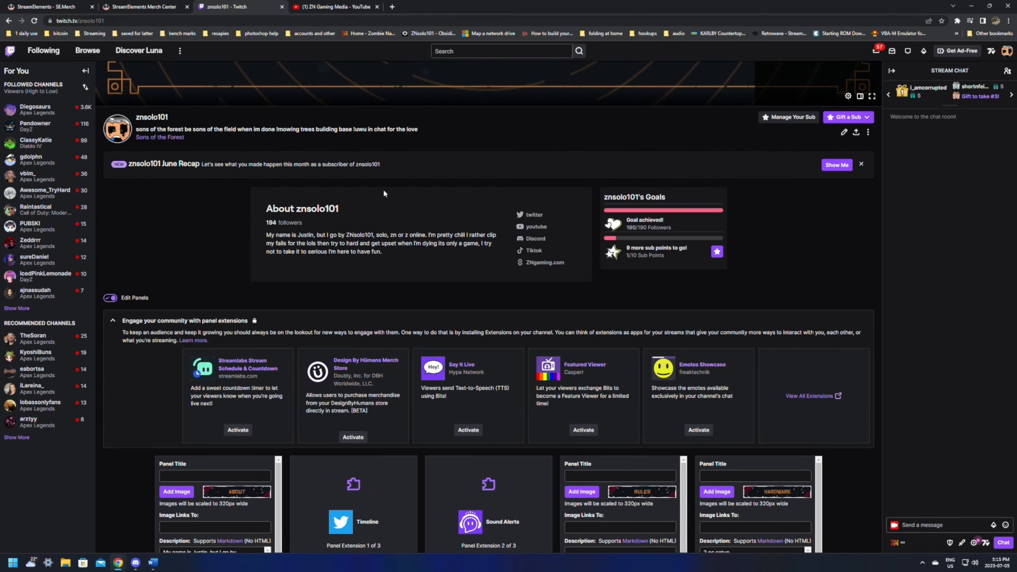
pyautogui.scroll(-6, 620, 337)
pyautogui.scroll(-1, 607, 323)
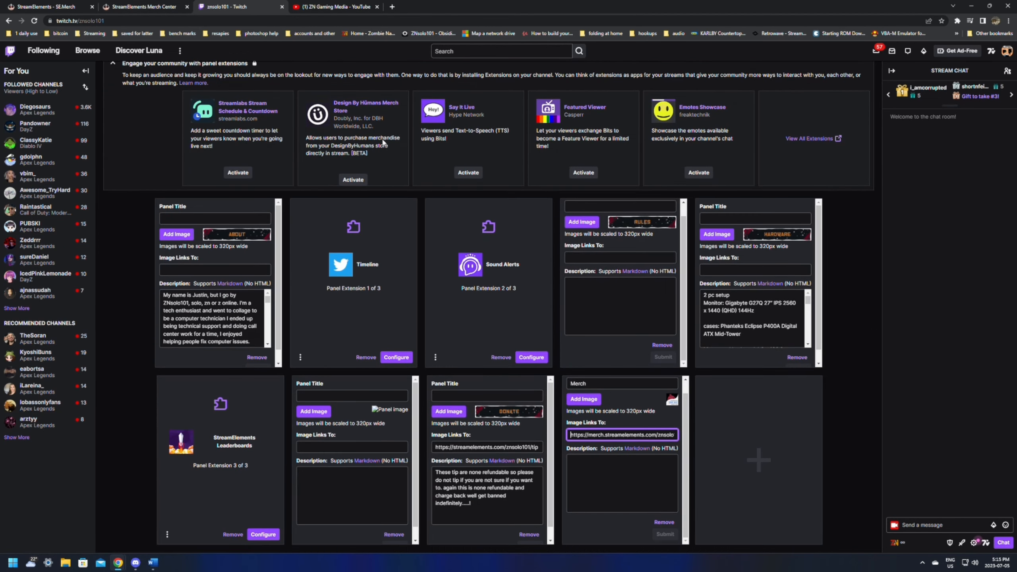
pyautogui.click(283, 6)
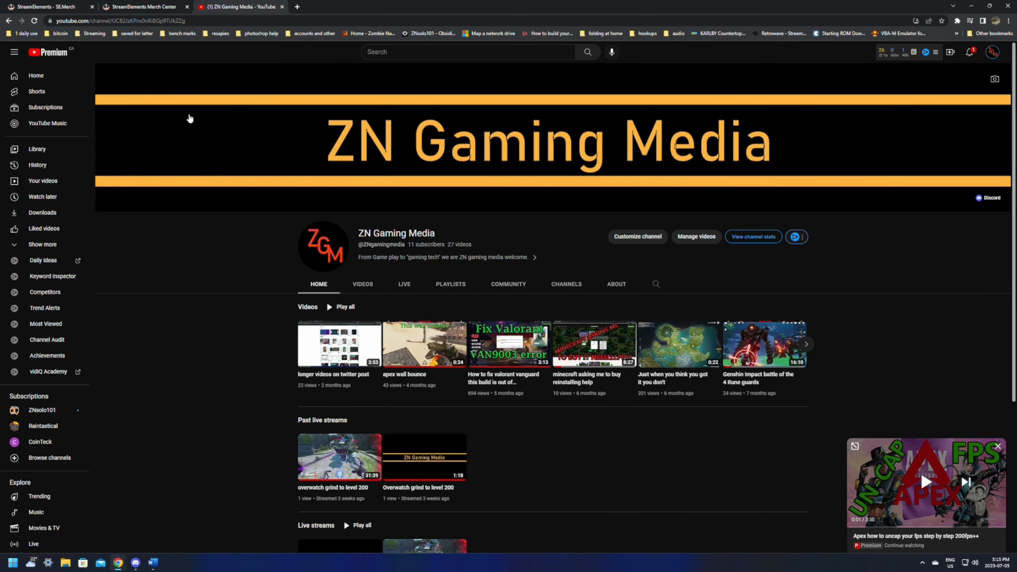
# - Close the merch store preview and return to the stream engagement tools in SE.Merch marketing
pyautogui.click(140, 6)
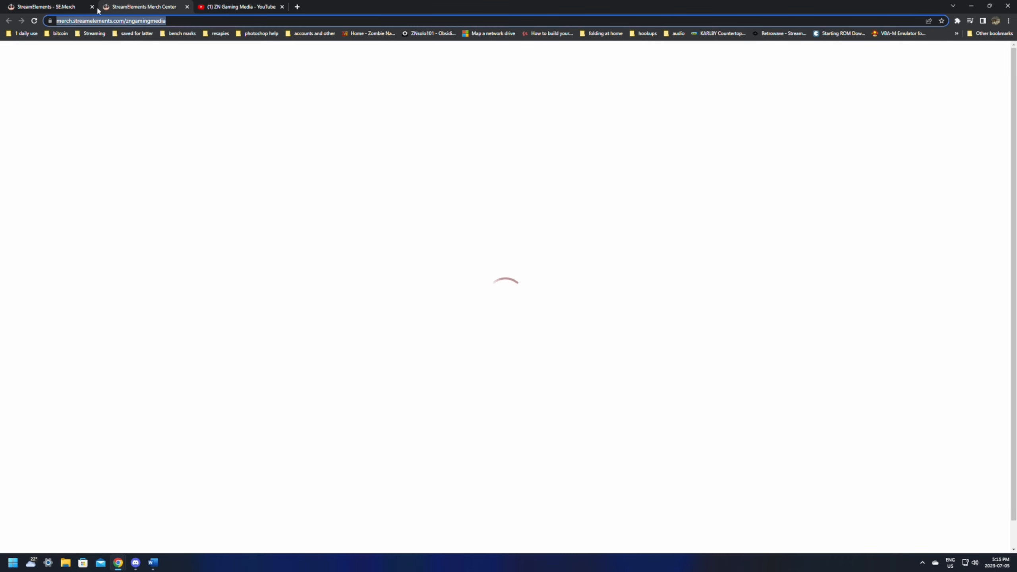
pyautogui.click(187, 6)
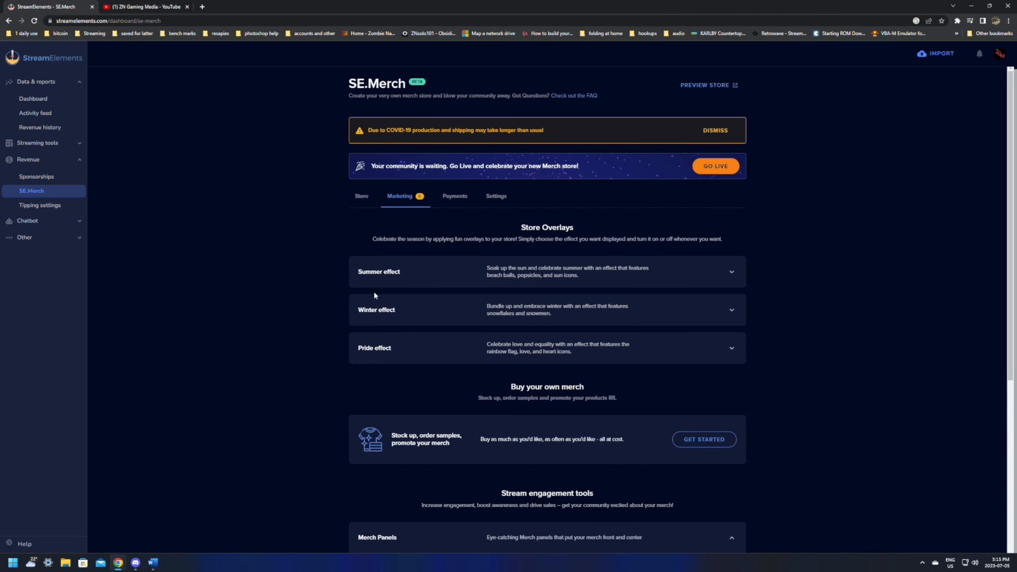
pyautogui.scroll(-6, 510, 306)
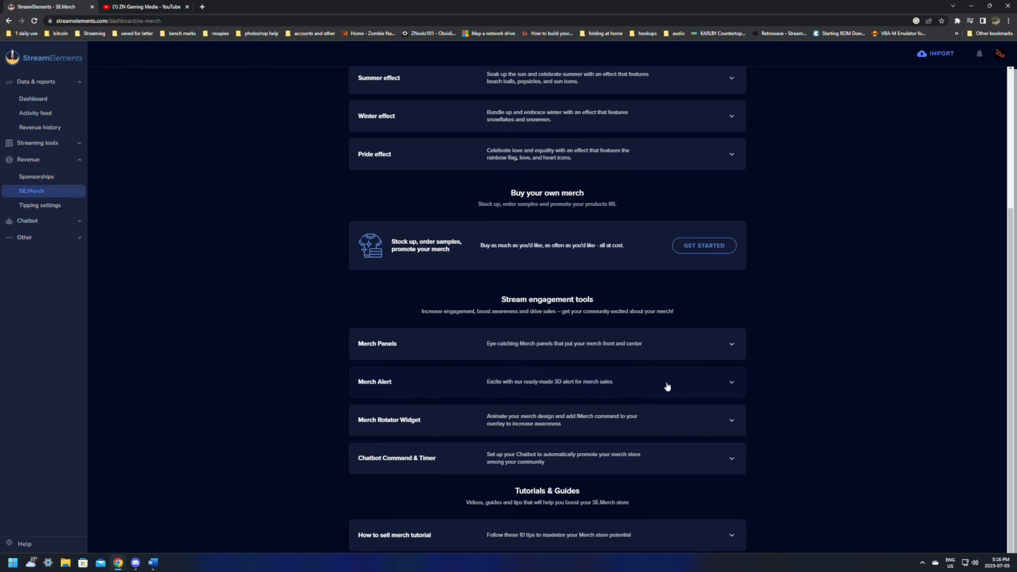
# - Expand the Merch Alert tool and generate and copy its OBS overlay URL
pyautogui.click(733, 383)
pyautogui.scroll(-3, 694, 367)
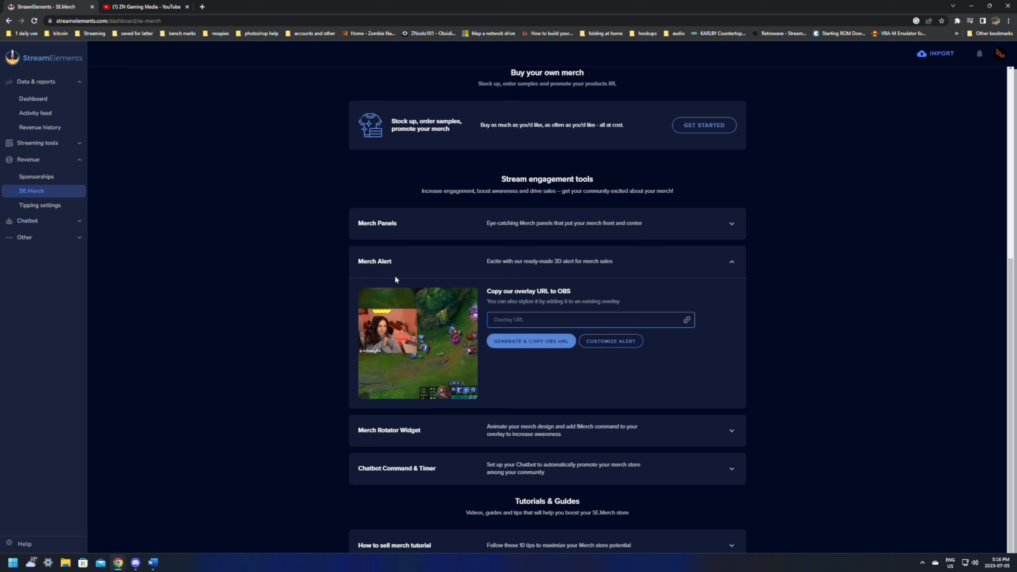
pyautogui.click(524, 344)
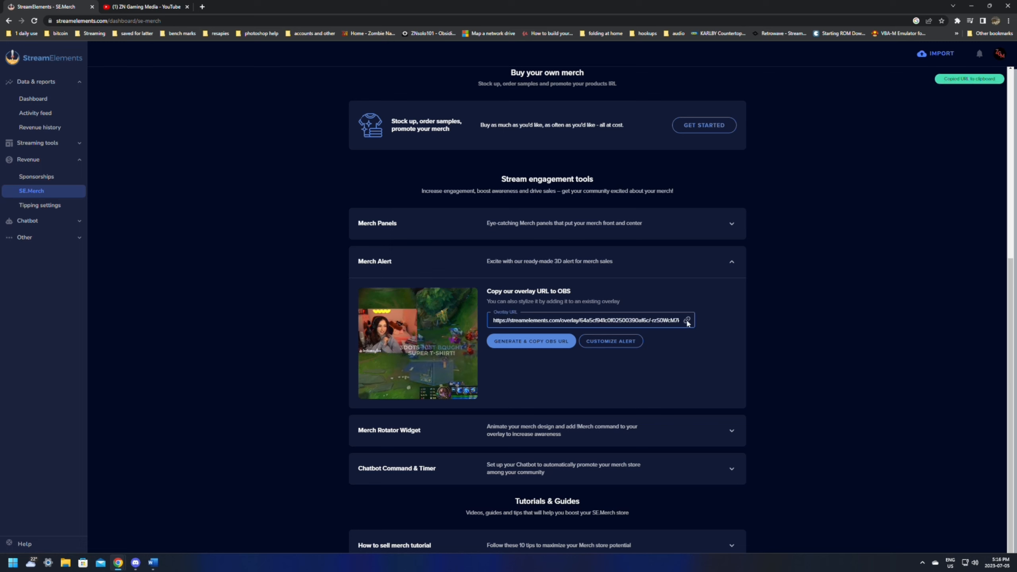
# - Switch to OBS and create a new browser source named "merch" in the scene
pyautogui.click(119, 564)
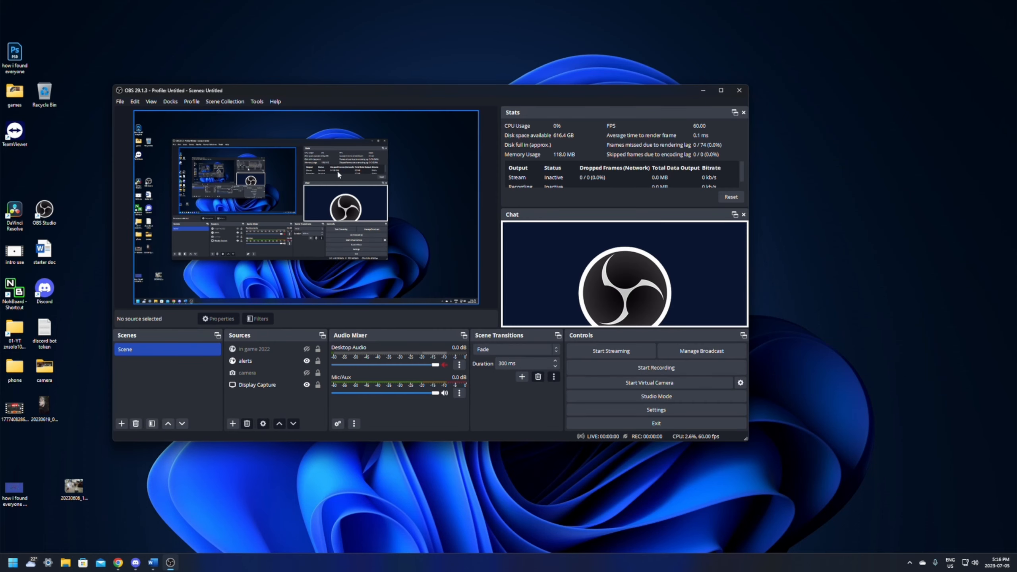
pyautogui.click(232, 424)
pyautogui.click(272, 244)
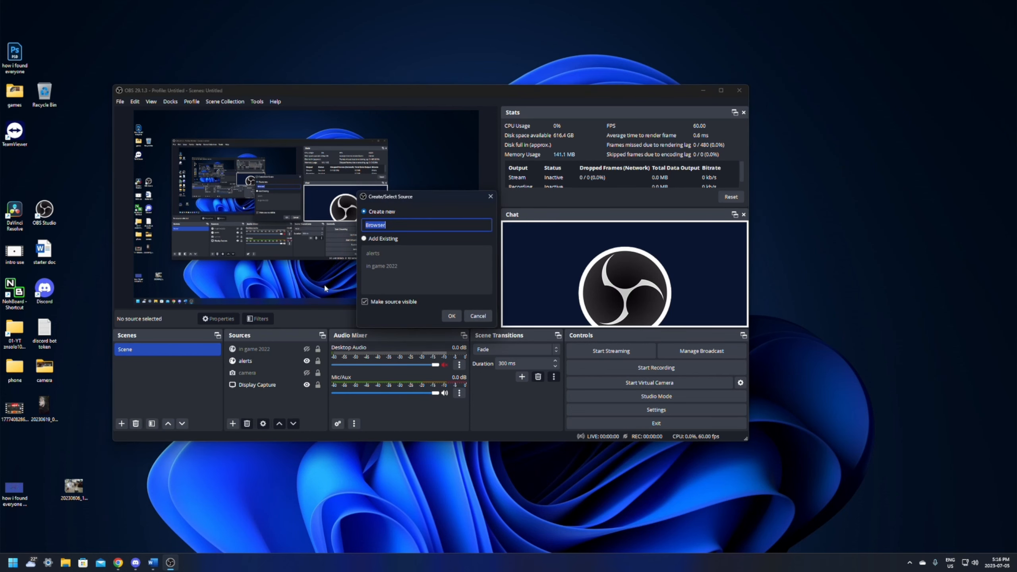
pyautogui.write('merch')
pyautogui.press('Return')
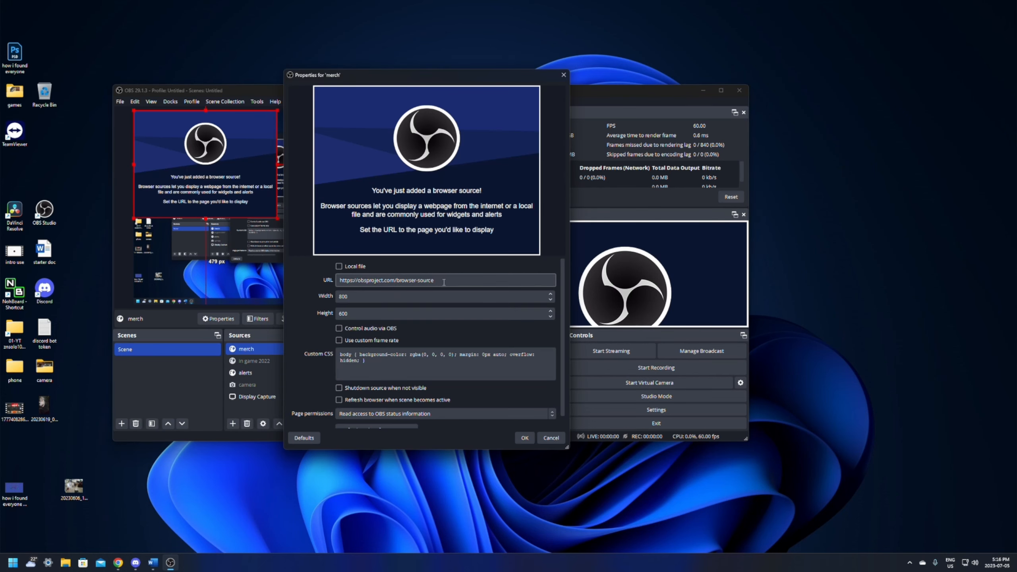
# - Paste the merch alert overlay URL into the source, enable shutdown when not visible and refresh when the scene becomes active, and accept the properties
pyautogui.click(420, 280)
pyautogui.hotkey('ctrl', 'a')
pyautogui.hotkey('ctrl', 'v')
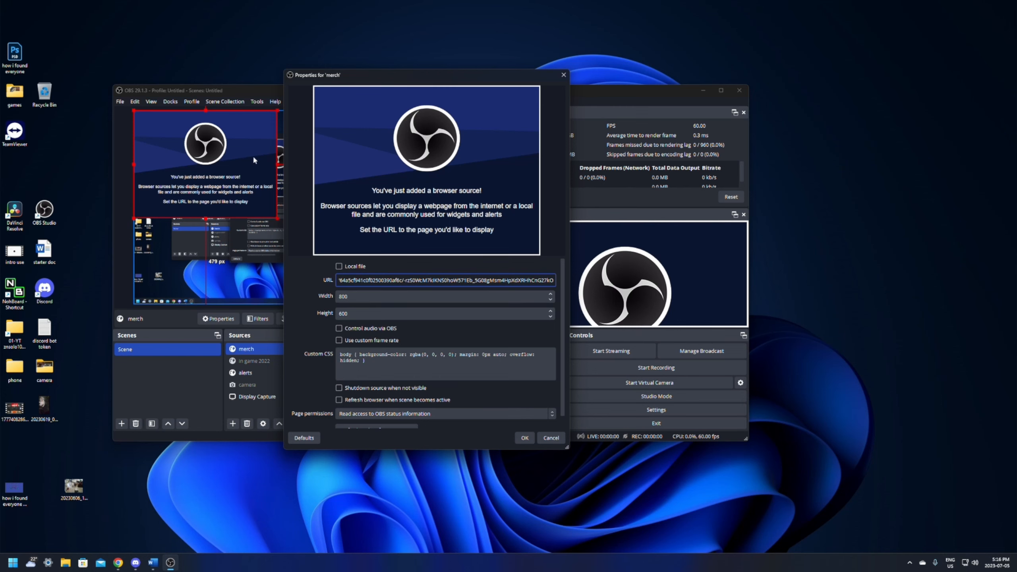
pyautogui.click(119, 564)
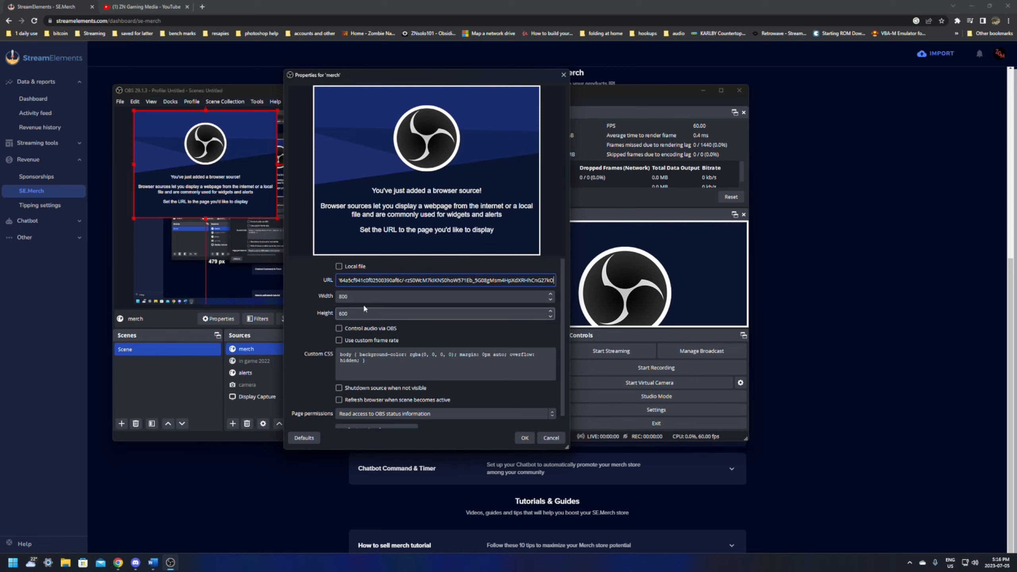
pyautogui.click(339, 388)
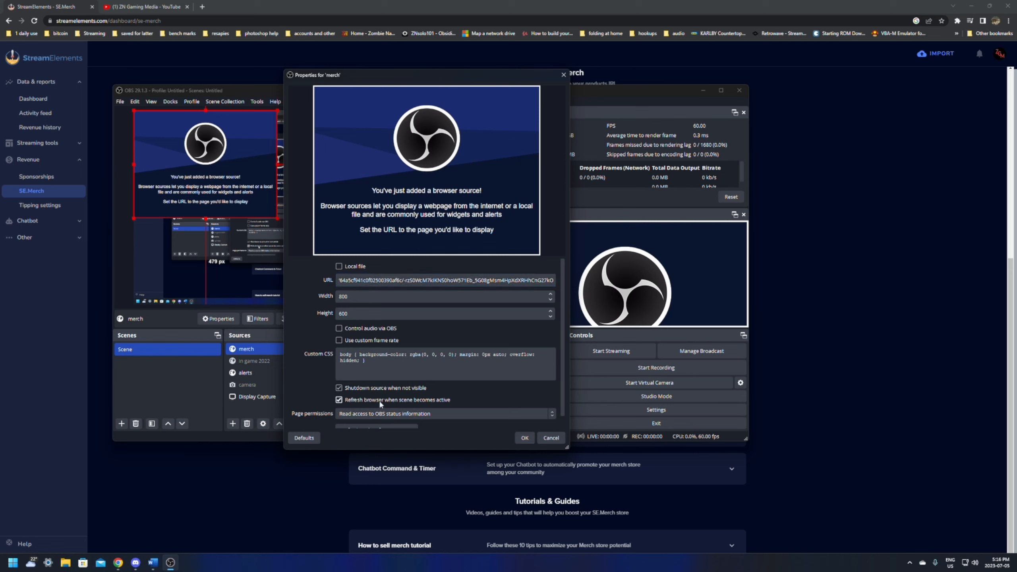
pyautogui.click(524, 437)
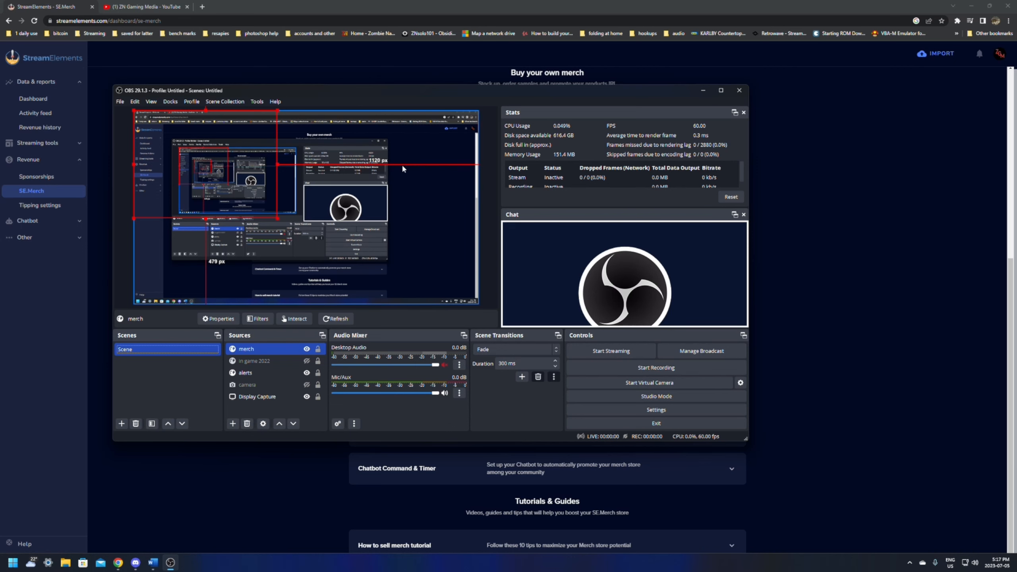
# - Return to StreamElements, expand the Merch Rotator Widget, and generate and copy its OBS overlay URL
pyautogui.click(625, 2)
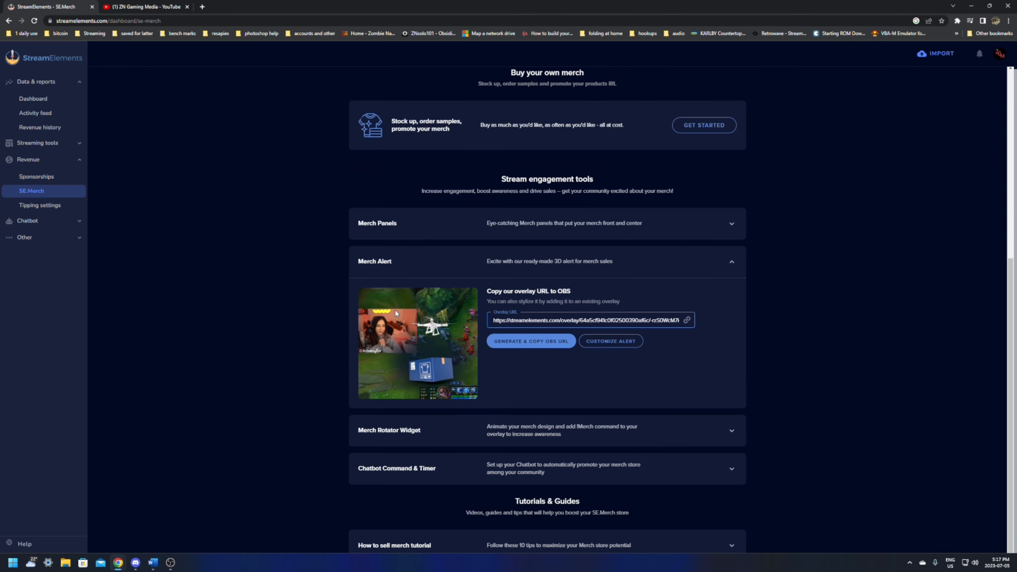
pyautogui.scroll(-1, 390, 359)
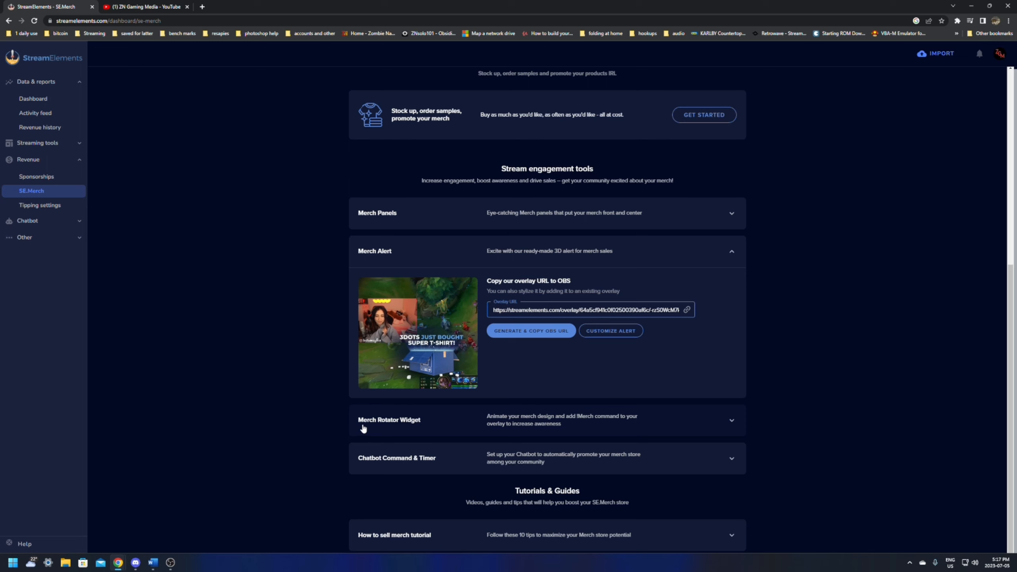
pyautogui.click(466, 429)
pyautogui.scroll(-3, 466, 425)
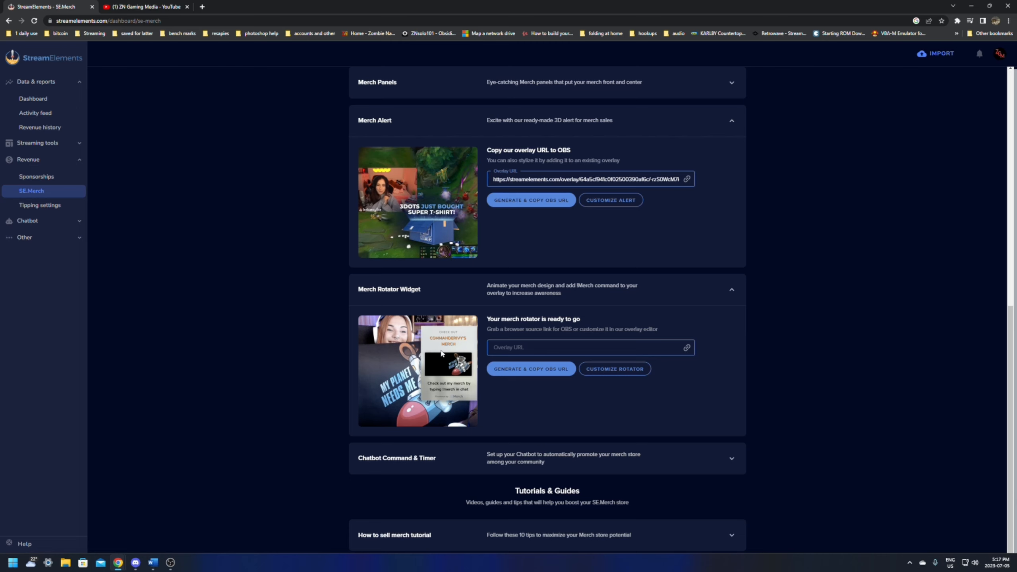
pyautogui.click(507, 369)
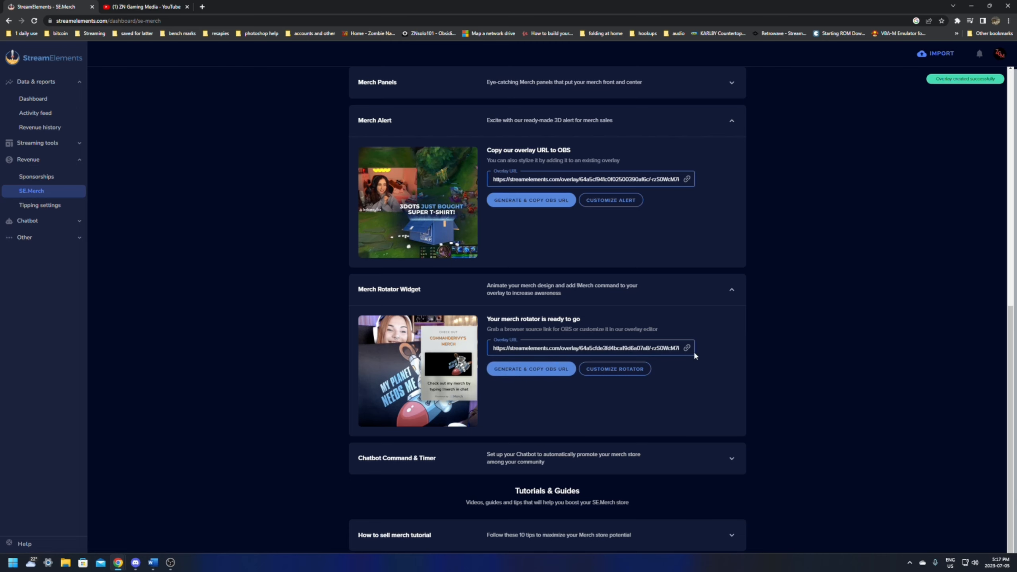
# - Switch to OBS and create another new browser source named "merch rotat"
pyautogui.click(170, 562)
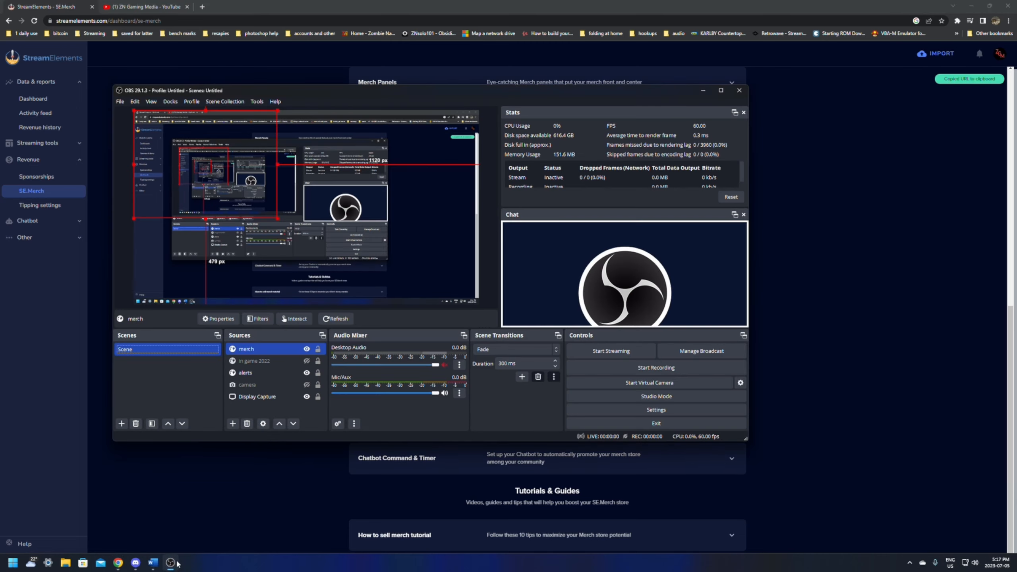
pyautogui.click(233, 423)
pyautogui.click(281, 269)
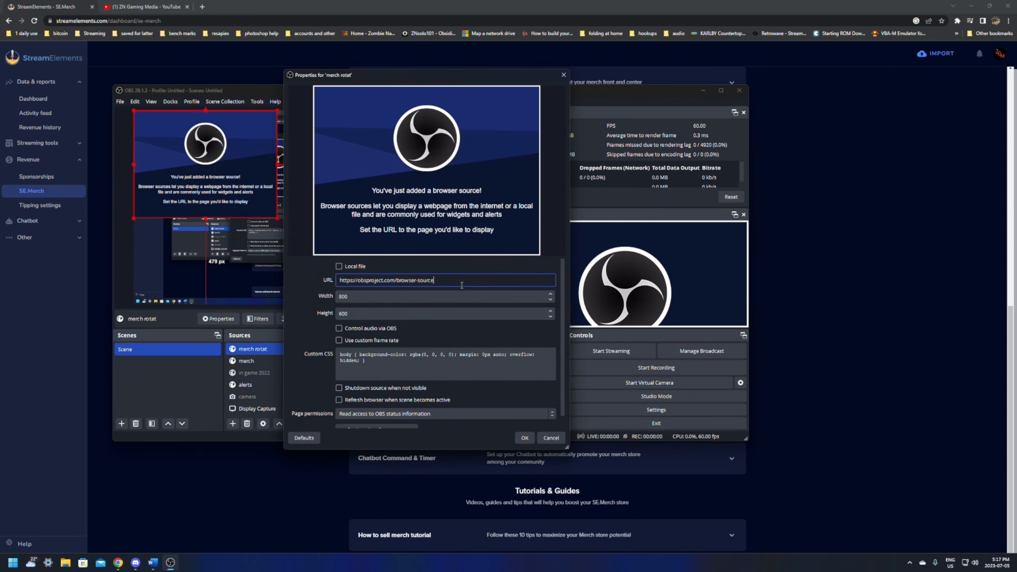
# - Replace the source's URL with the merch rotator overlay URL, enable shutdown when not visible and refresh on scene activation, and accept
pyautogui.moveTo(461, 284); pyautogui.dragTo(313, 273)
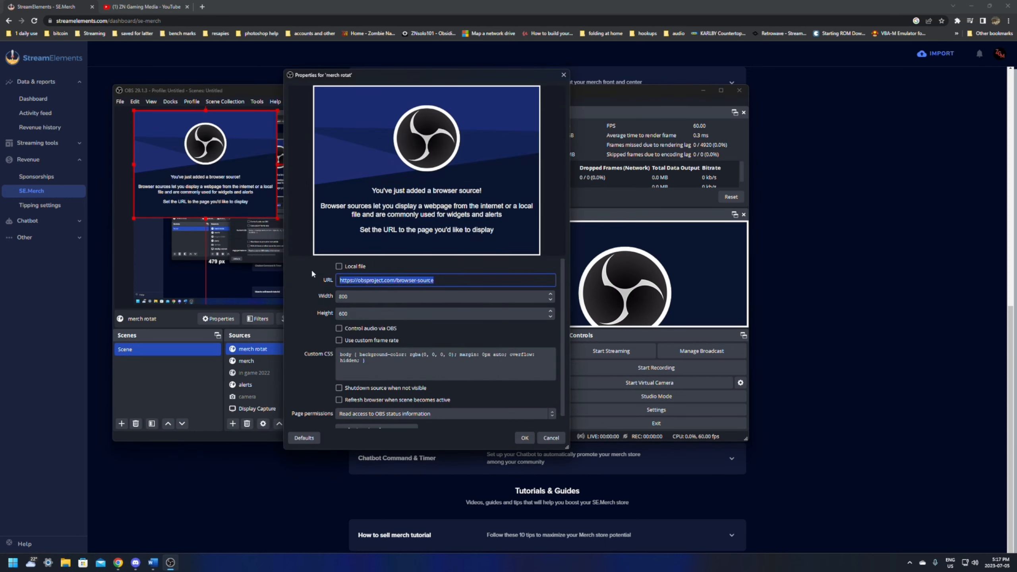
pyautogui.hotkey('ctrl', 'v')
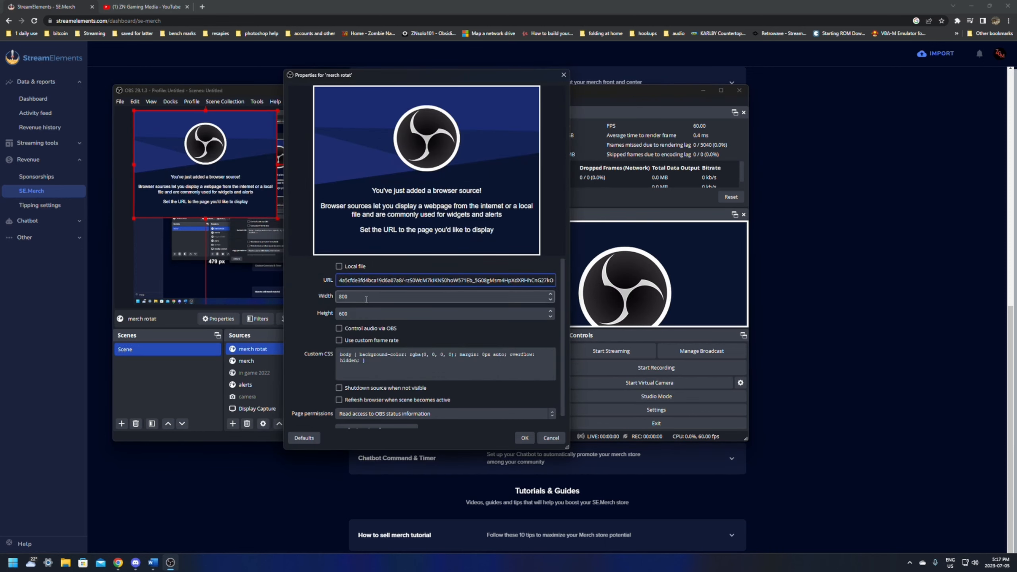
pyautogui.click(339, 388)
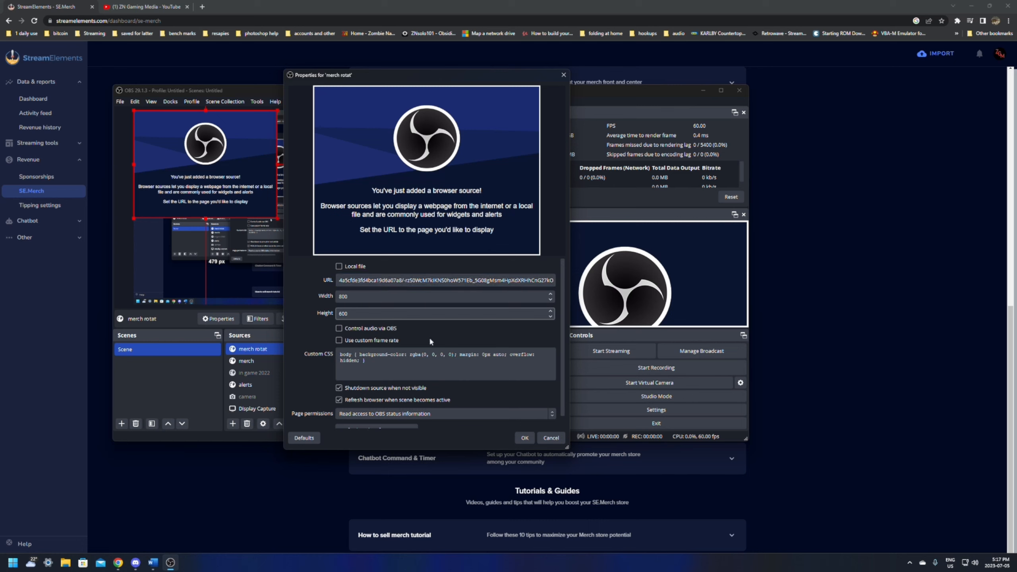
pyautogui.click(524, 438)
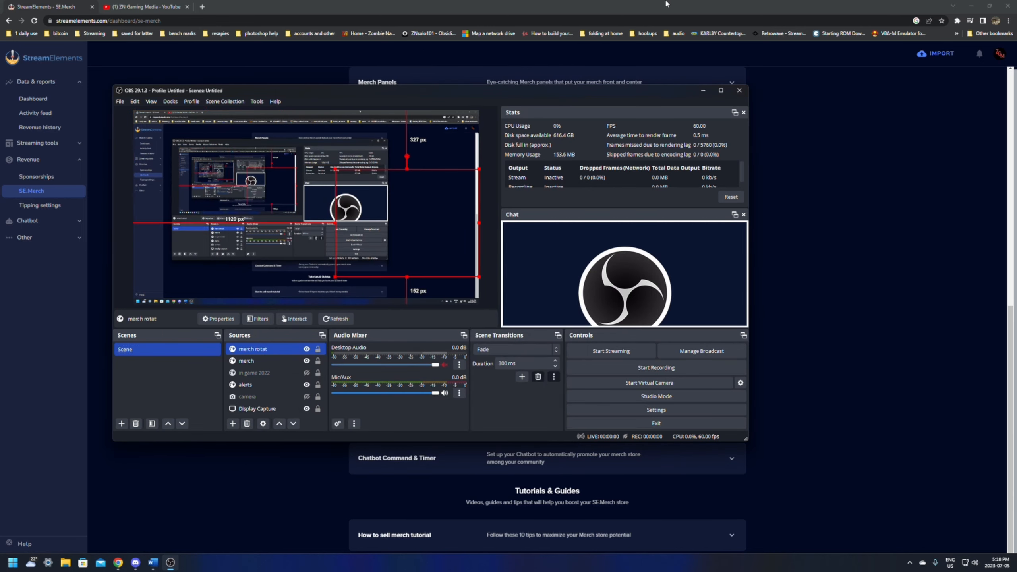
# - Return to StreamElements, expand Chatbot Command & Timer, and add the !merch command with its default timer
pyautogui.click(666, 4)
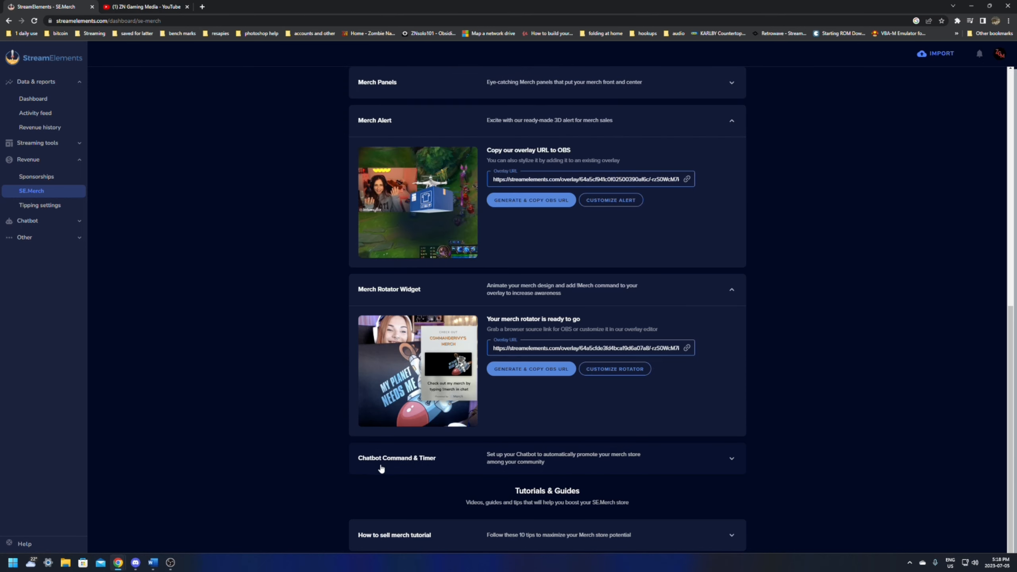
pyautogui.click(379, 465)
pyautogui.scroll(-3, 605, 350)
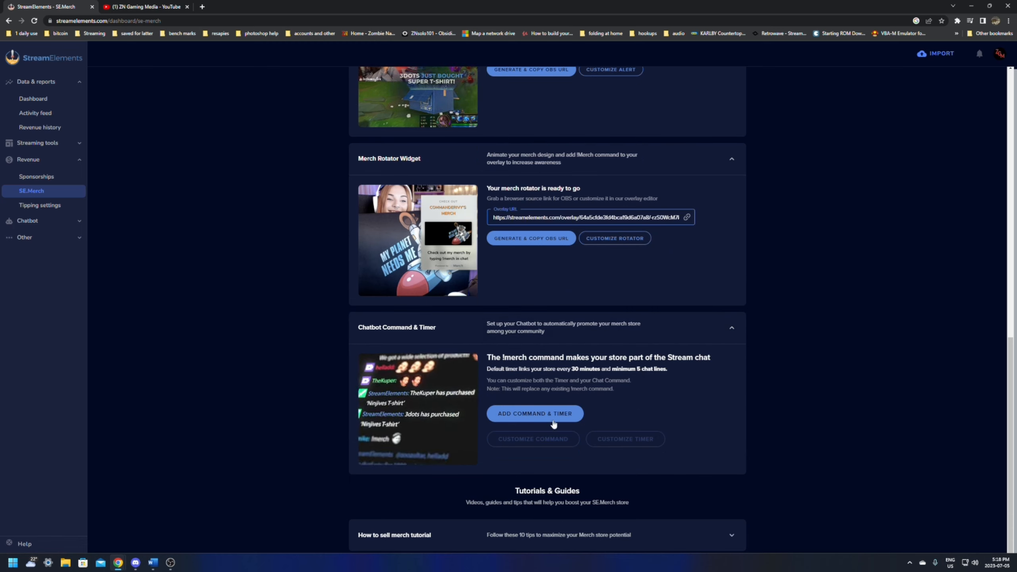
pyautogui.click(539, 416)
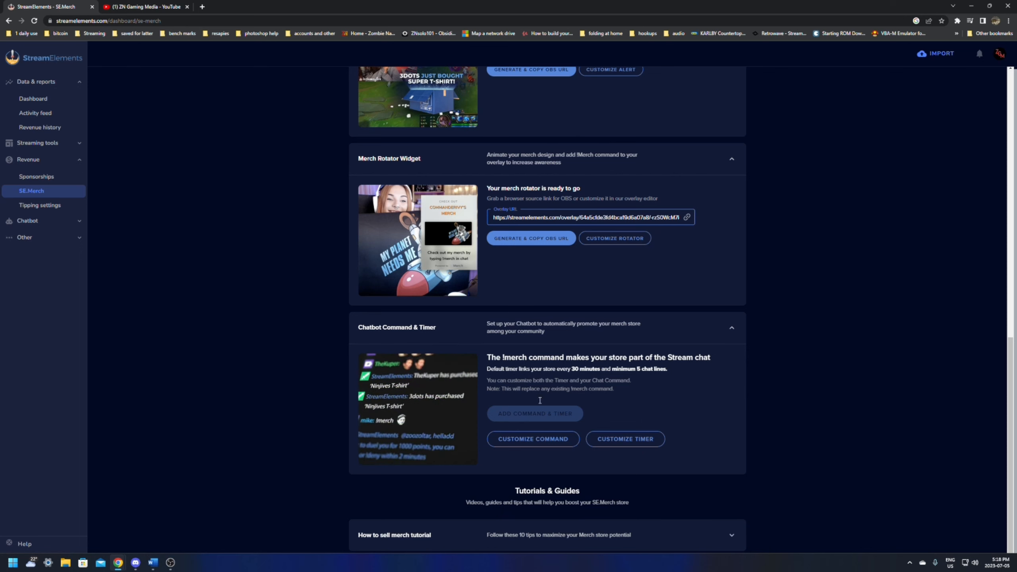
# - Preview the merch store in a new tab and close the preview
pyautogui.scroll(15, 529, 481)
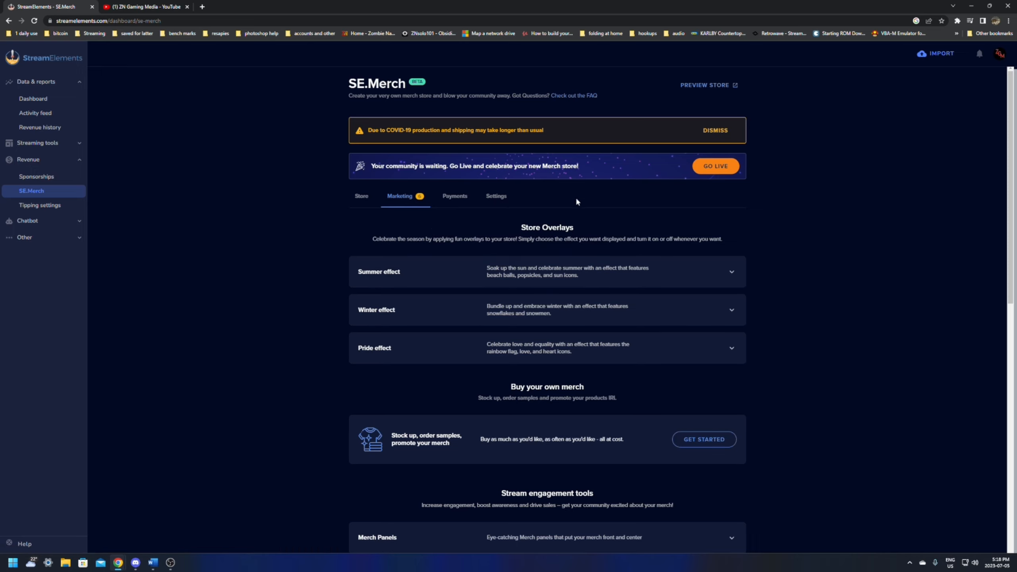
pyautogui.click(715, 85)
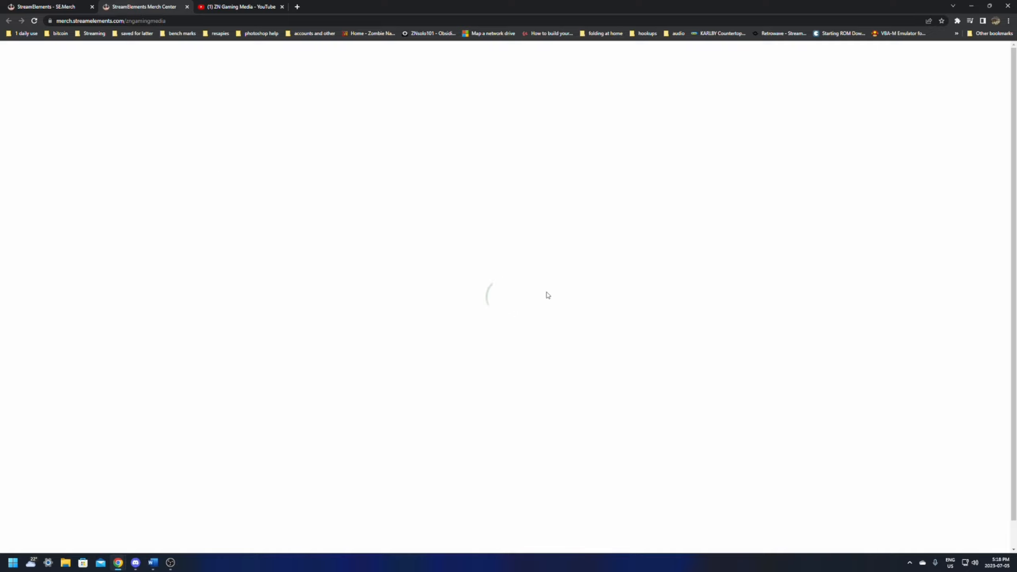
pyautogui.click(186, 7)
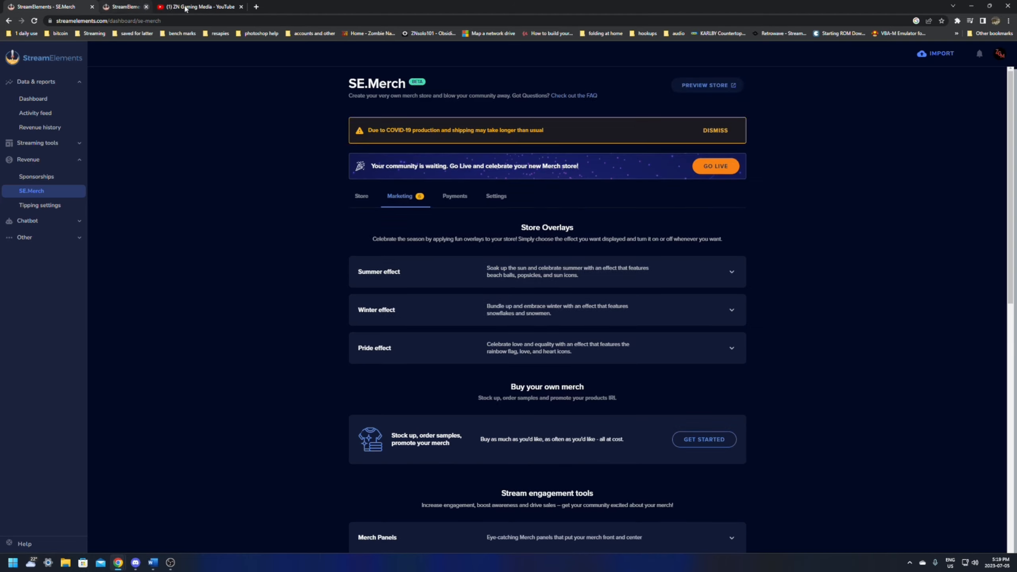
# - Go to the list of personal overlays and open the SE.Merch Rotator overlay for editing
pyautogui.click(34, 149)
pyautogui.click(43, 174)
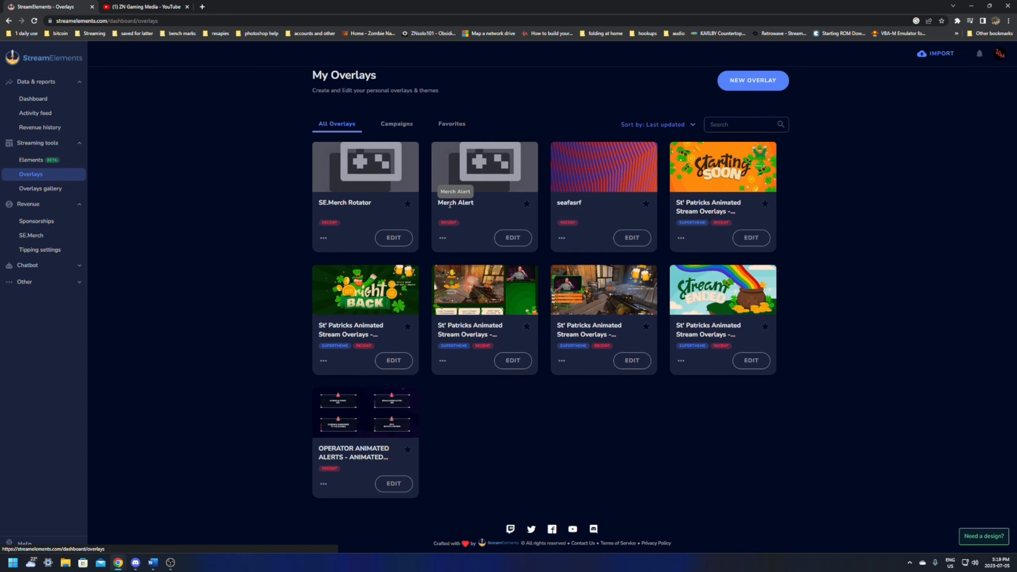
pyautogui.click(391, 237)
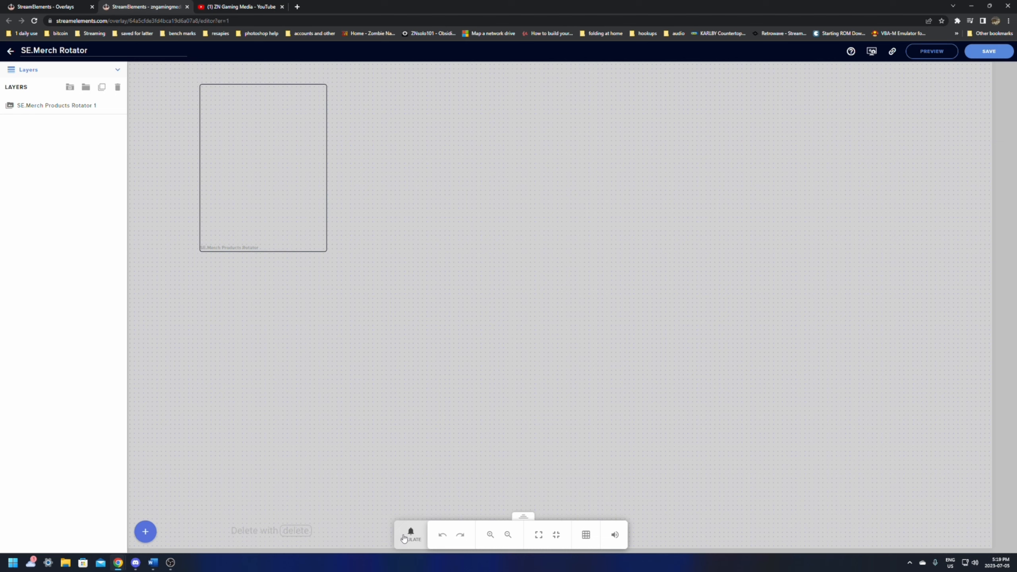
# - Emulate a merch event in the overlay editor, check the alert in the OBS preview, and return to the editor
pyautogui.click(403, 537)
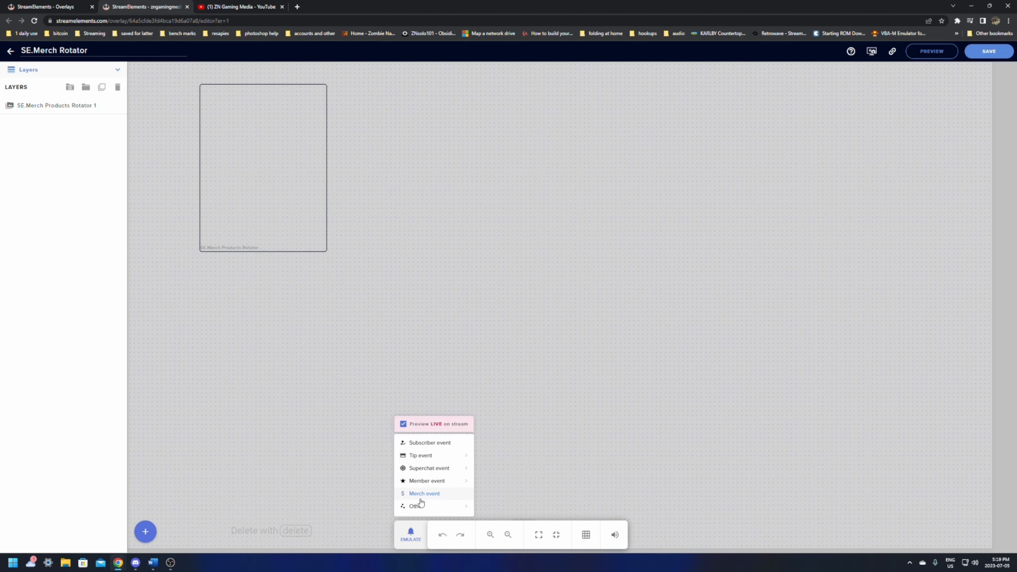
pyautogui.click(170, 561)
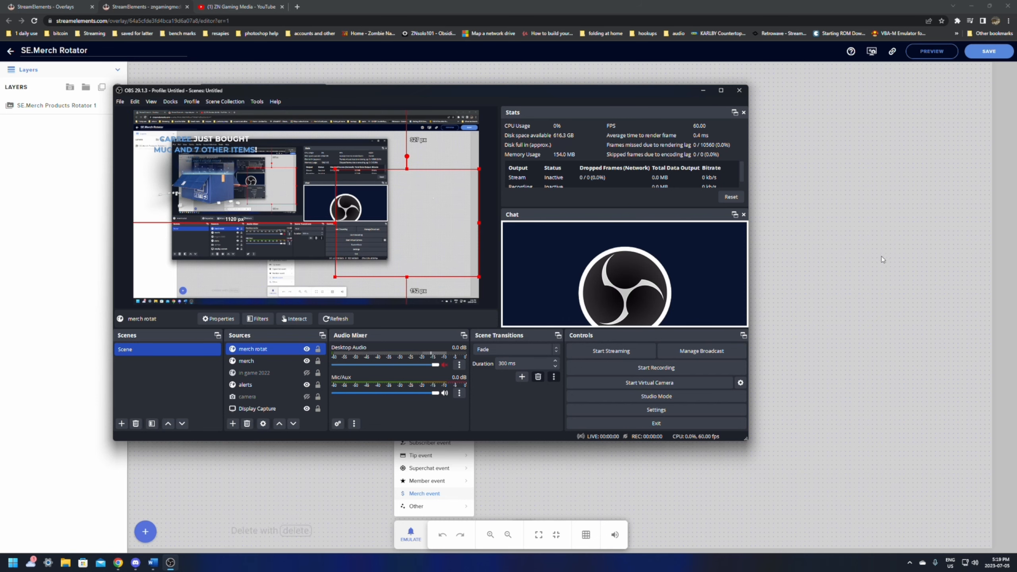
pyautogui.click(867, 261)
# - Return to the overlays list, reopen SE.Merch Rotator, inspect the product rotator widget's settings, and close that editor tab
pyautogui.click(10, 50)
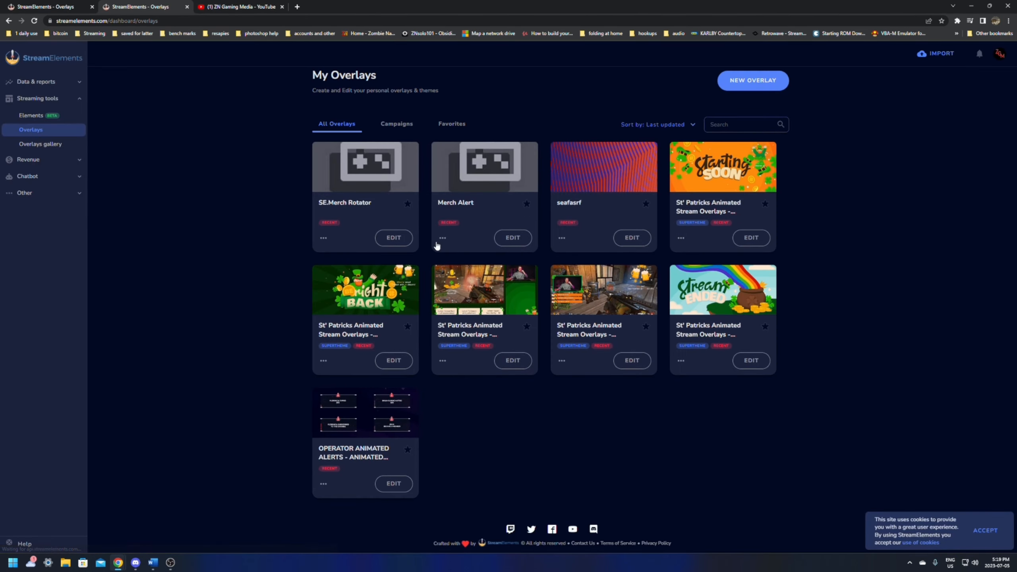
pyautogui.click(394, 239)
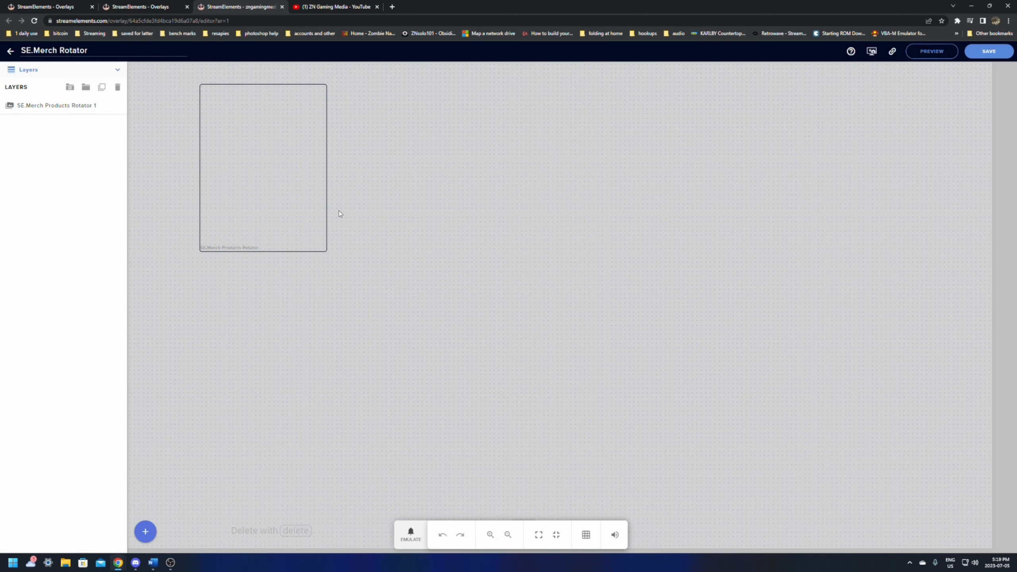
pyautogui.click(290, 213)
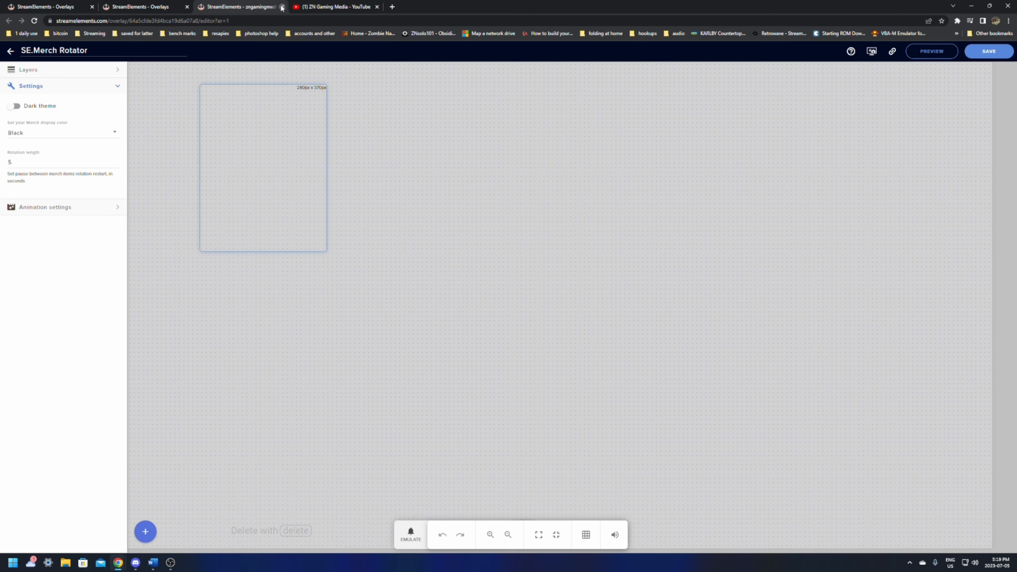
pyautogui.click(282, 6)
# - Bring OBS to the front and move its window so that the StreamElements overlays header and sidebar stay uncovered
pyautogui.click(170, 562)
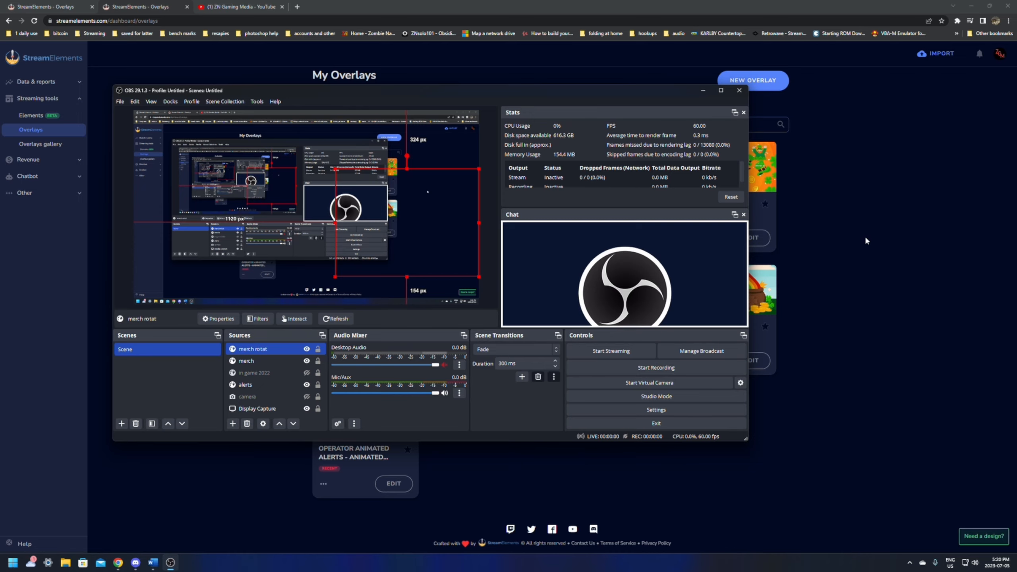
pyautogui.moveTo(448, 95); pyautogui.dragTo(685, 285)
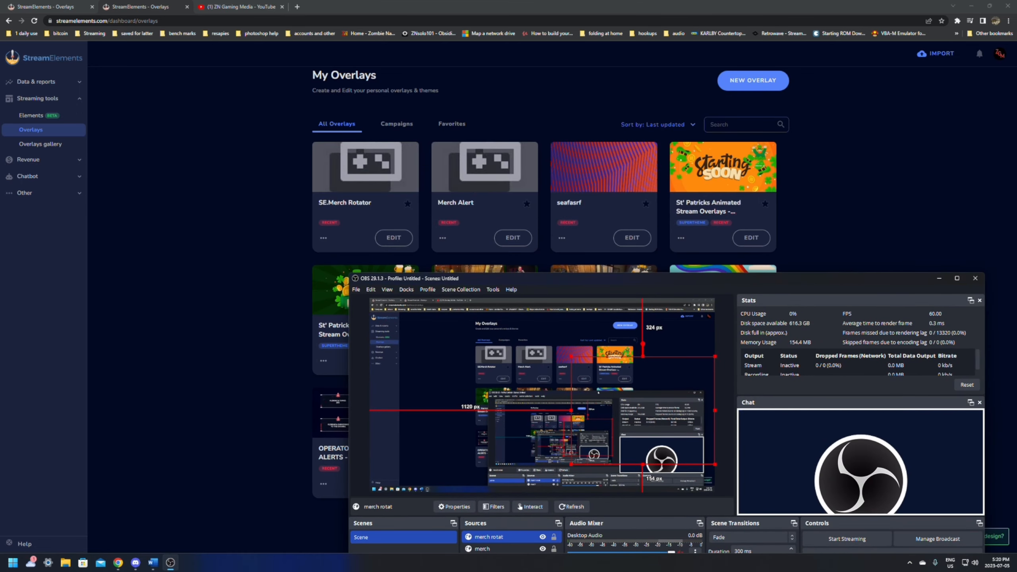
pyautogui.moveTo(674, 279); pyautogui.dragTo(662, 176)
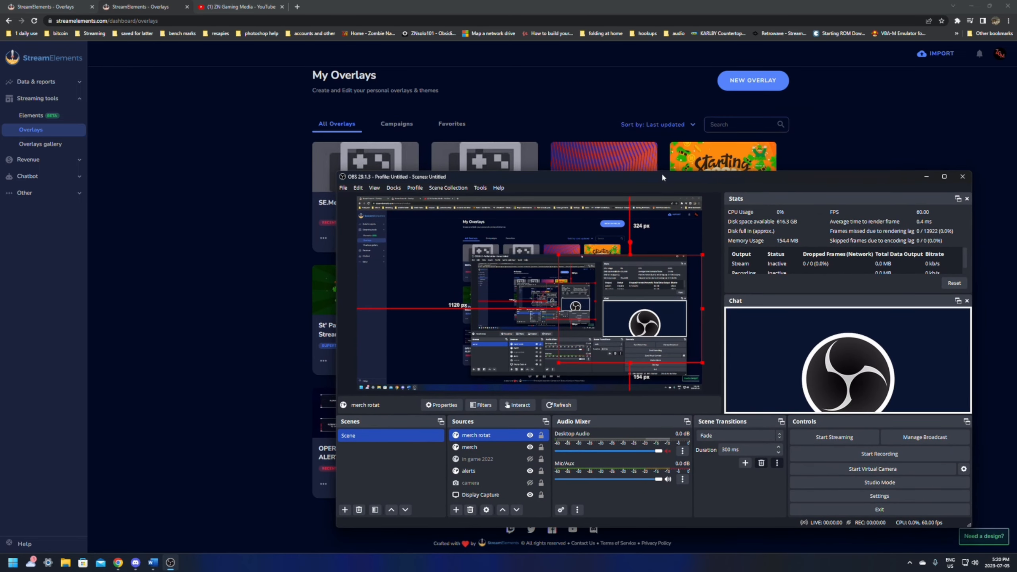
# - Return to the browser, close the duplicate StreamElements overlays tab, and go back to the remaining StreamElements tab
pyautogui.click(386, 1)
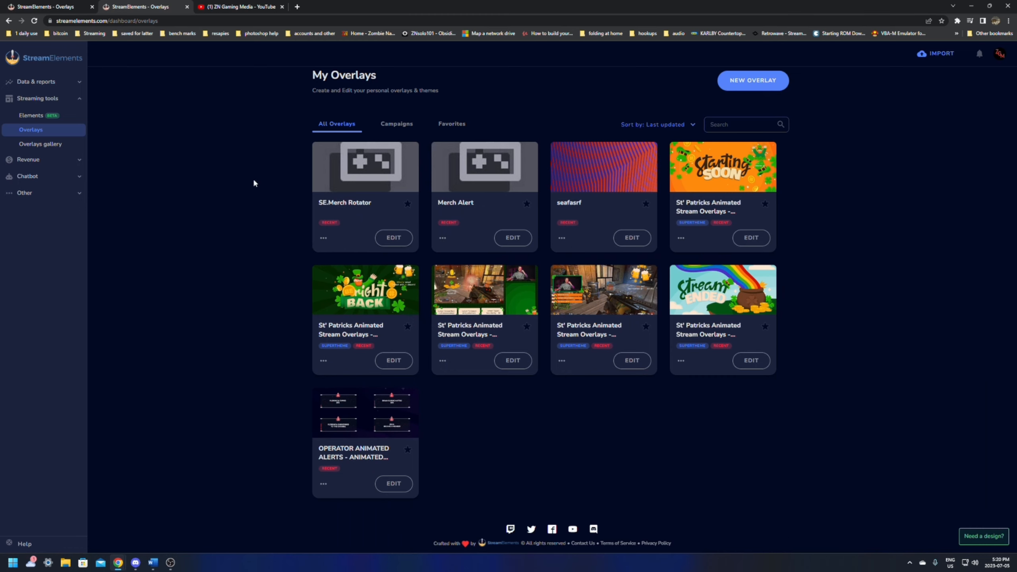
pyautogui.click(42, 4)
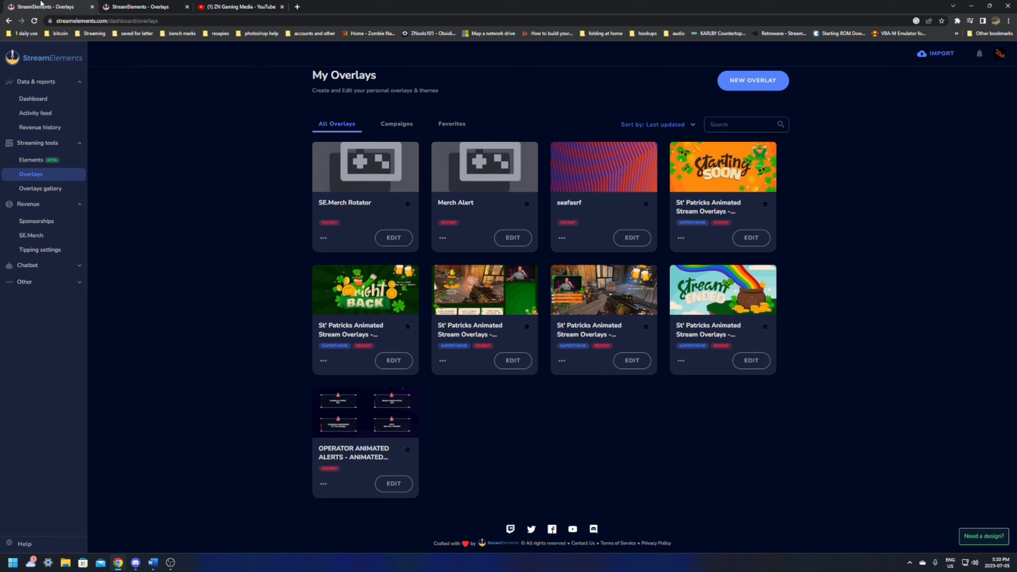
pyautogui.click(140, 6)
pyautogui.click(188, 6)
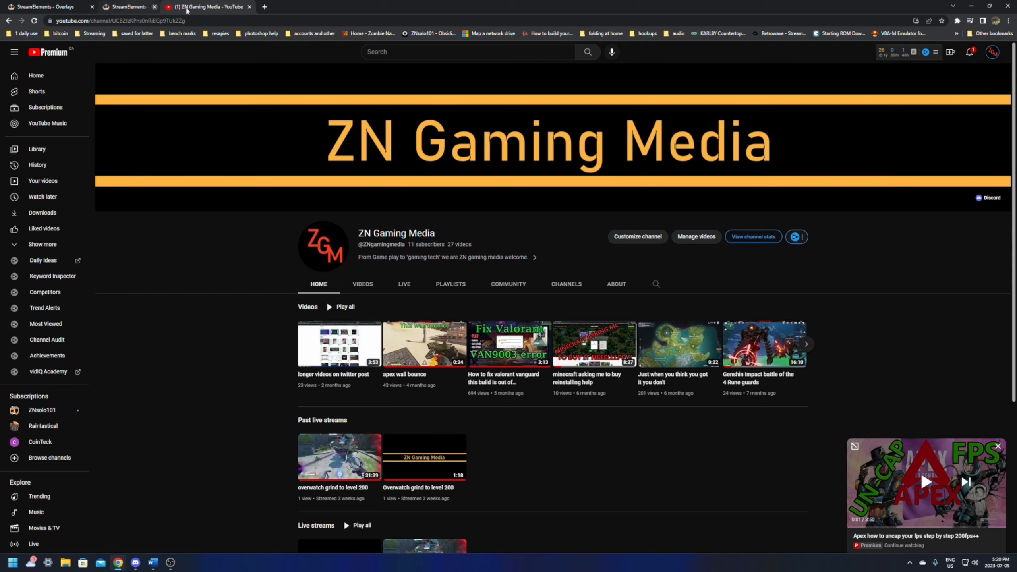
pyautogui.click(60, 12)
# - Open the SE.Merch store management page and take the merch store live
pyautogui.click(34, 235)
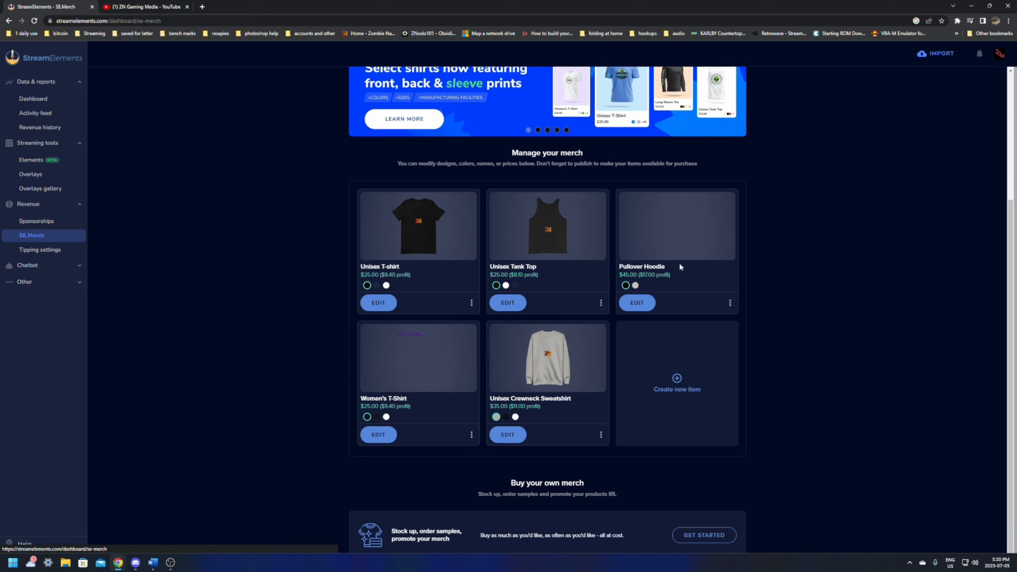
pyautogui.scroll(4, 482, 385)
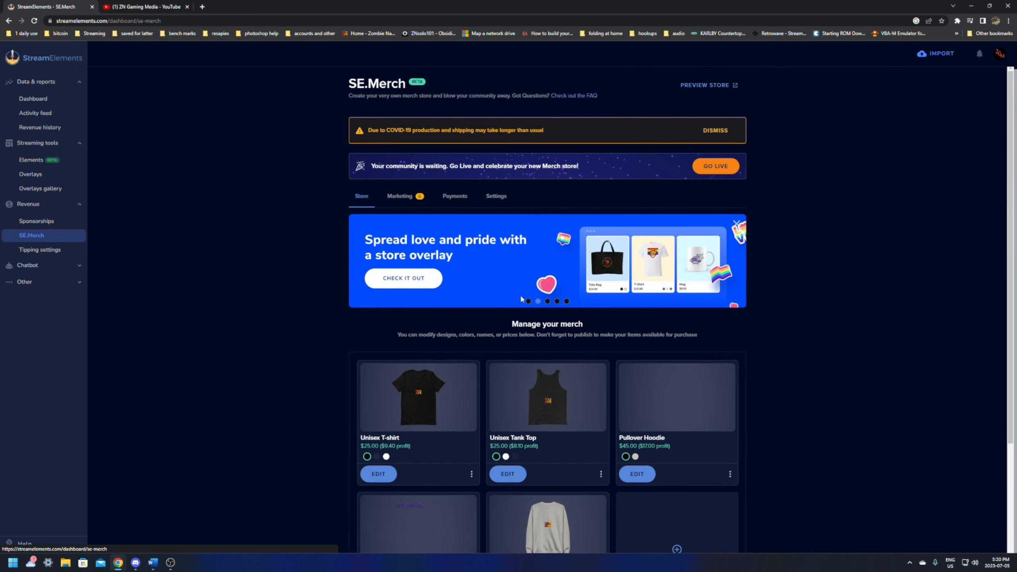
pyautogui.click(716, 165)
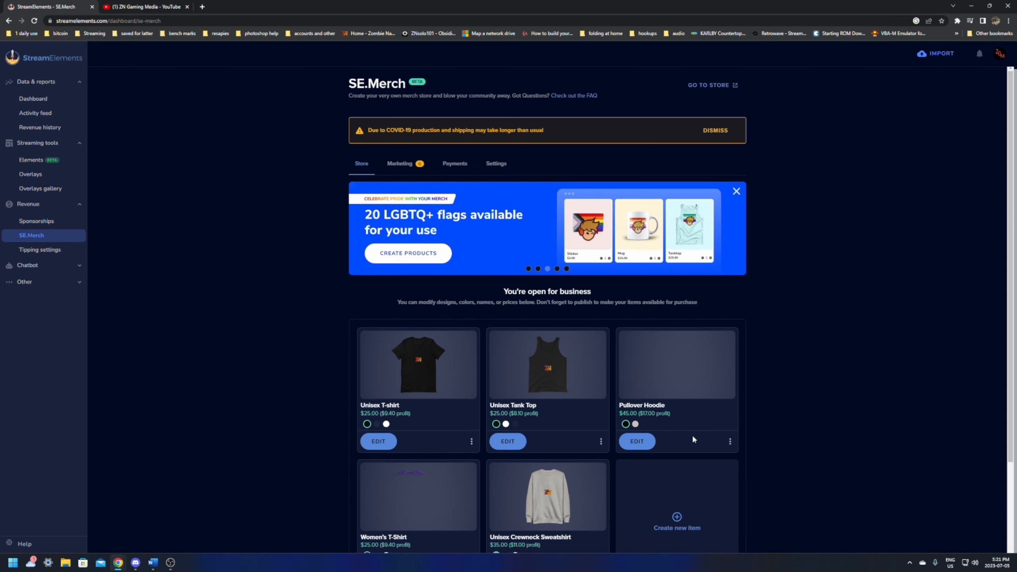
# - Check the Unisex Tank Top's options, view the public merch store page, and close the store tab
pyautogui.click(600, 441)
pyautogui.click(558, 508)
pyautogui.click(706, 85)
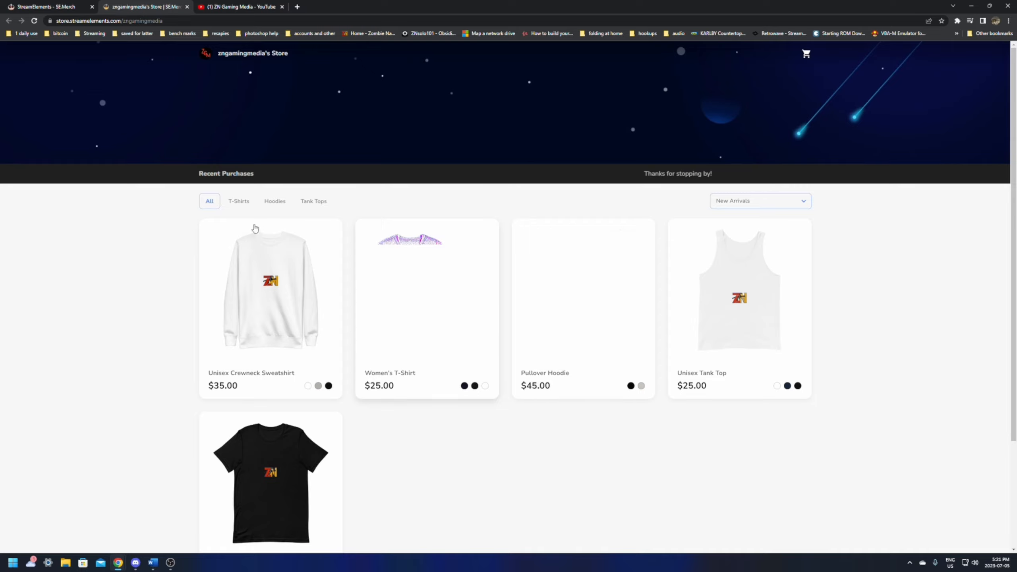
pyautogui.click(187, 7)
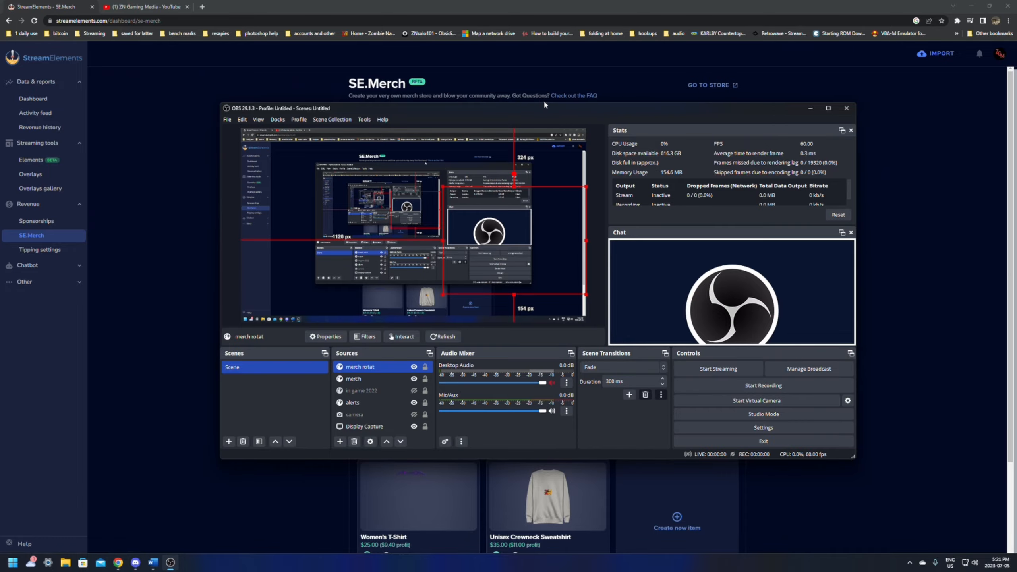
# - Move the OBS window clear of the sidebar and open the SE.Merch Rotator overlay for editing from the overlays list
pyautogui.moveTo(522, 108); pyautogui.dragTo(608, 223)
pyautogui.click(35, 176)
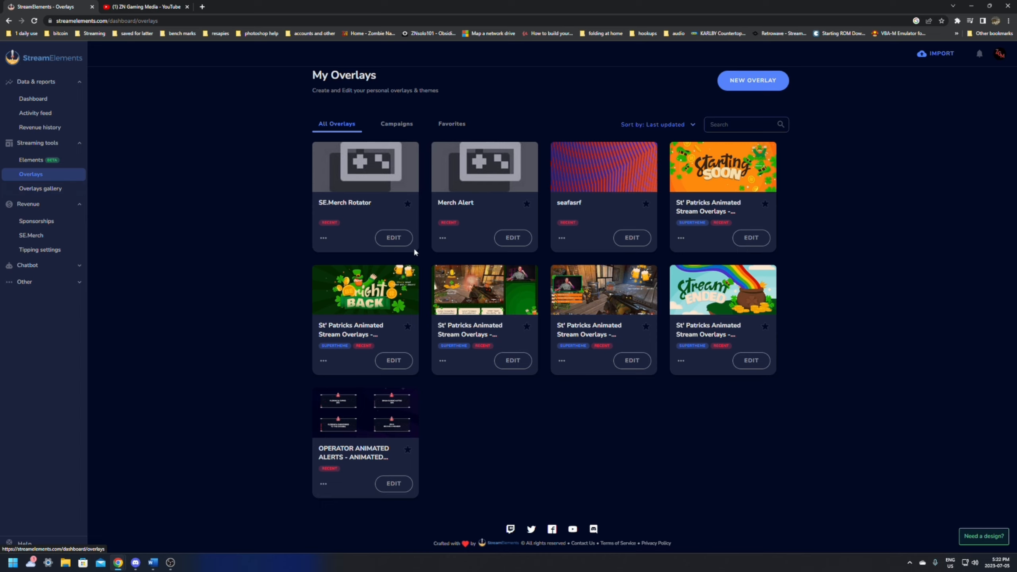
pyautogui.click(391, 238)
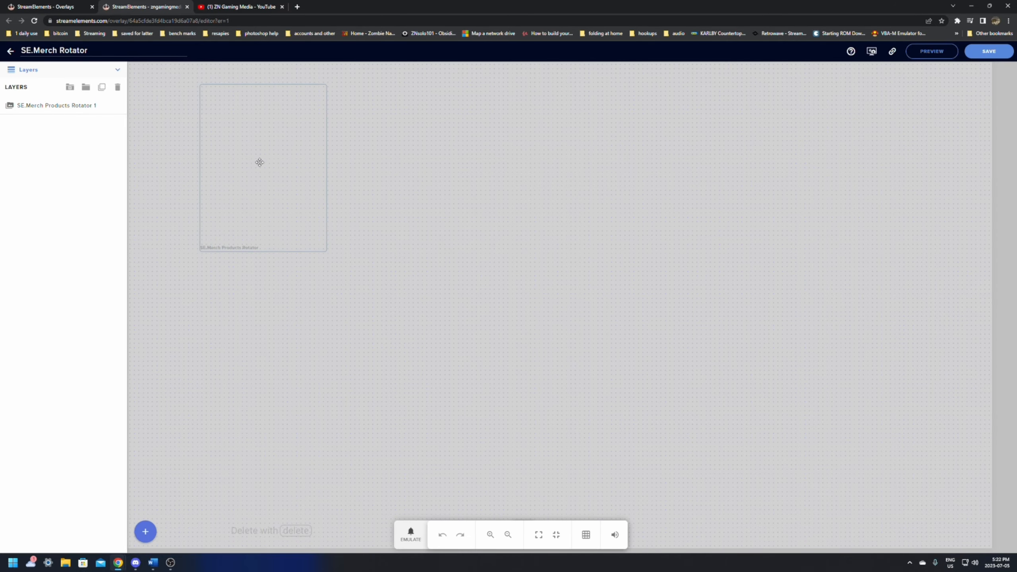
# - Inspect the product rotator widget's settings and the available emulated events, and leave the overlay editor without saving
pyautogui.click(257, 179)
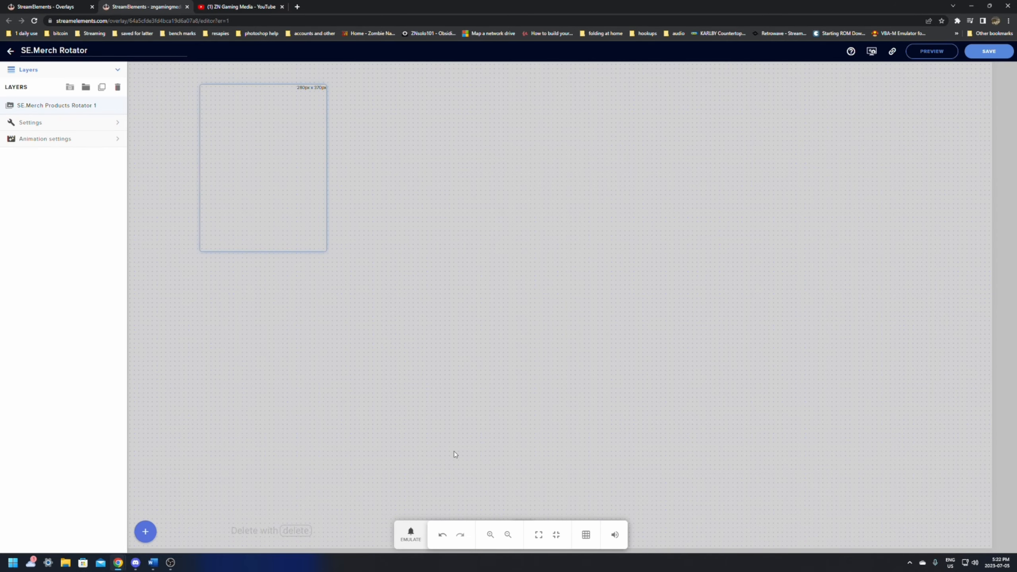
pyautogui.click(403, 541)
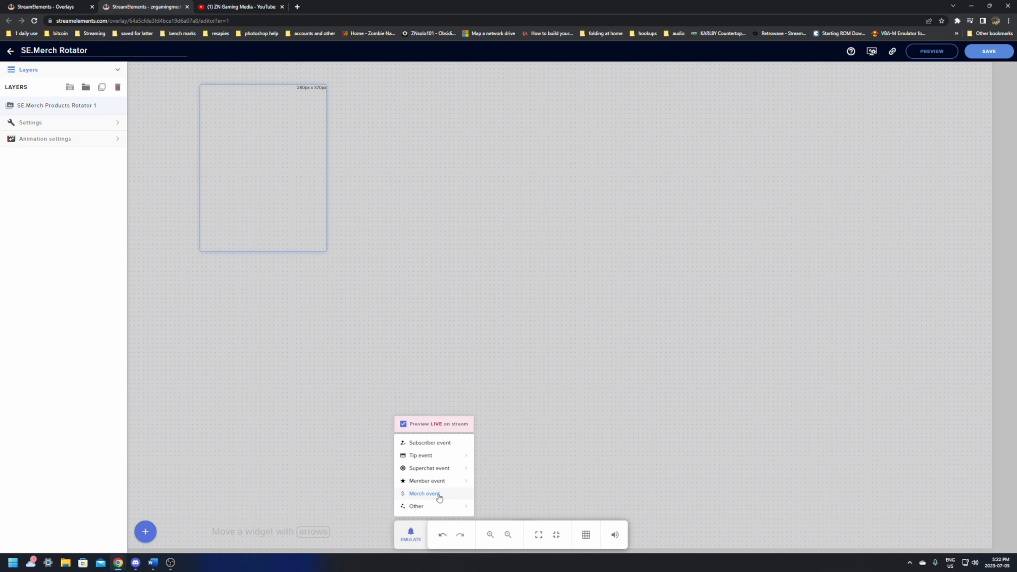
pyautogui.click(542, 293)
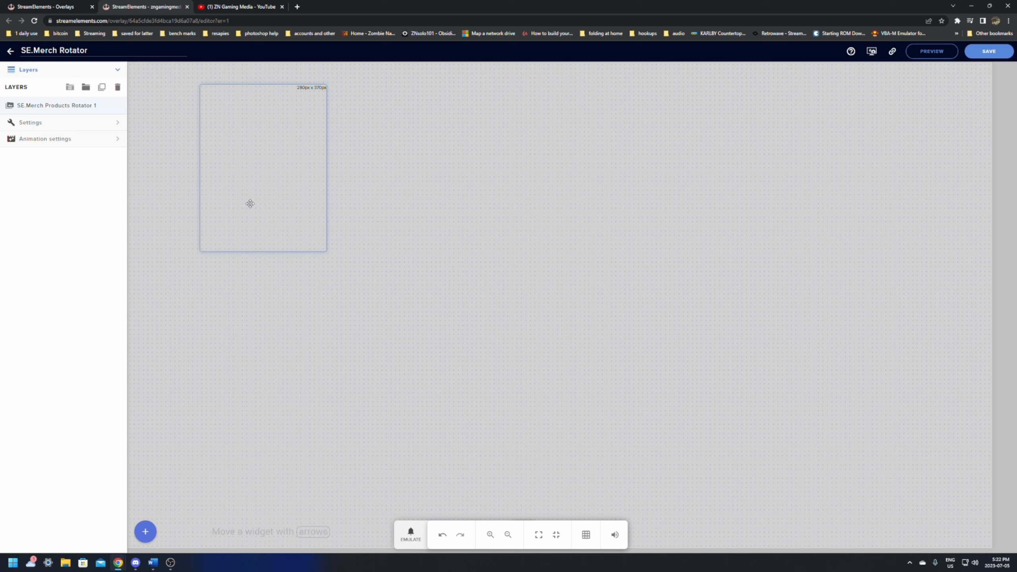
pyautogui.click(60, 123)
pyautogui.click(66, 72)
pyautogui.click(187, 7)
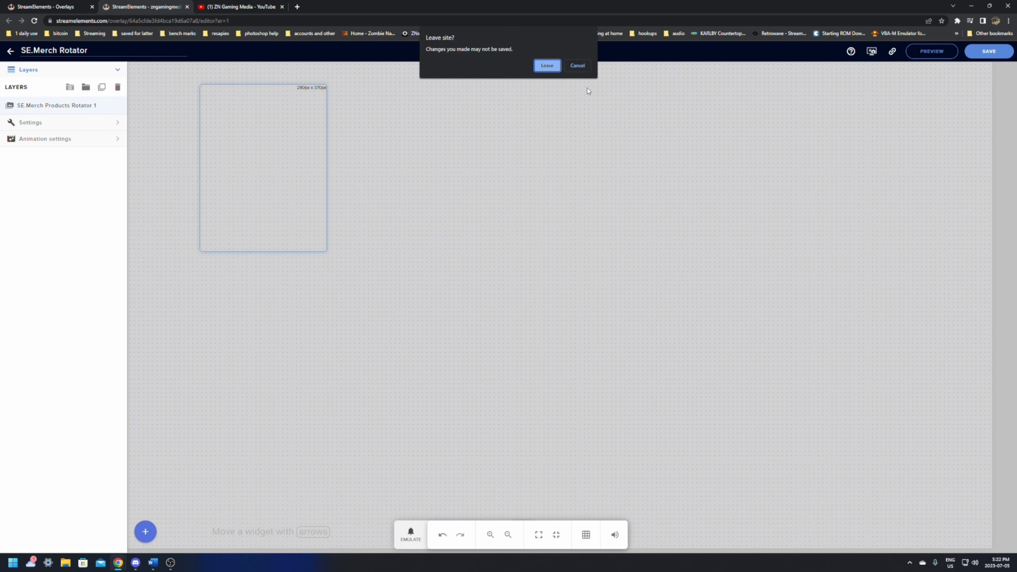
pyautogui.click(547, 66)
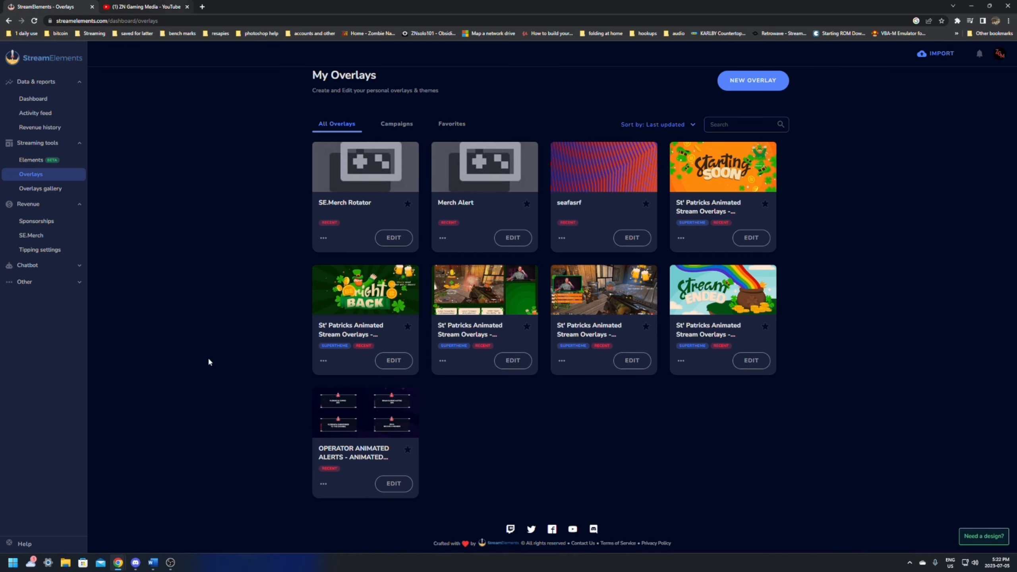
# - Switch to OBS, move its window up to show the whole preview and sources, and return to the browser
pyautogui.click(169, 563)
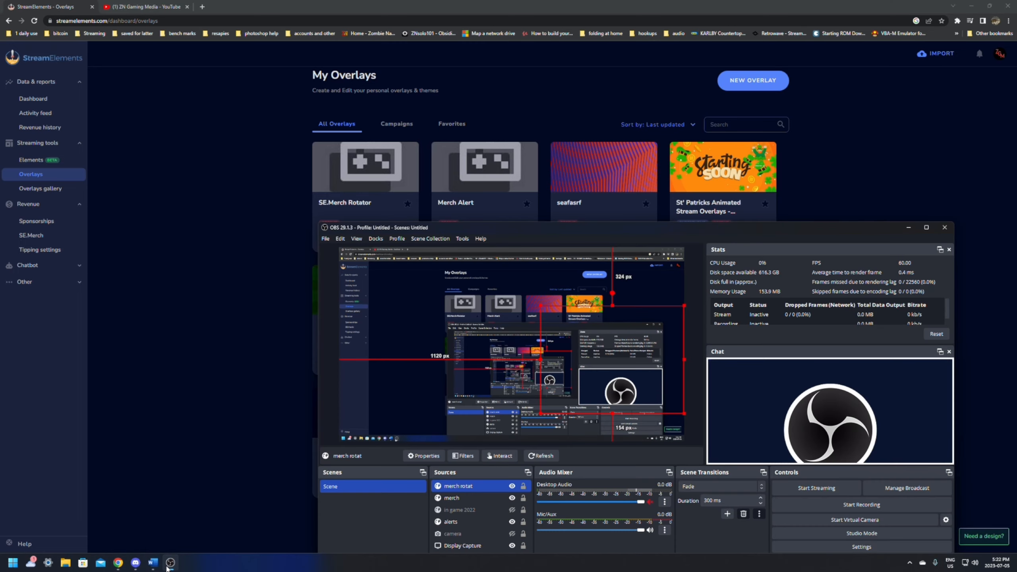
pyautogui.moveTo(732, 228); pyautogui.dragTo(612, 110)
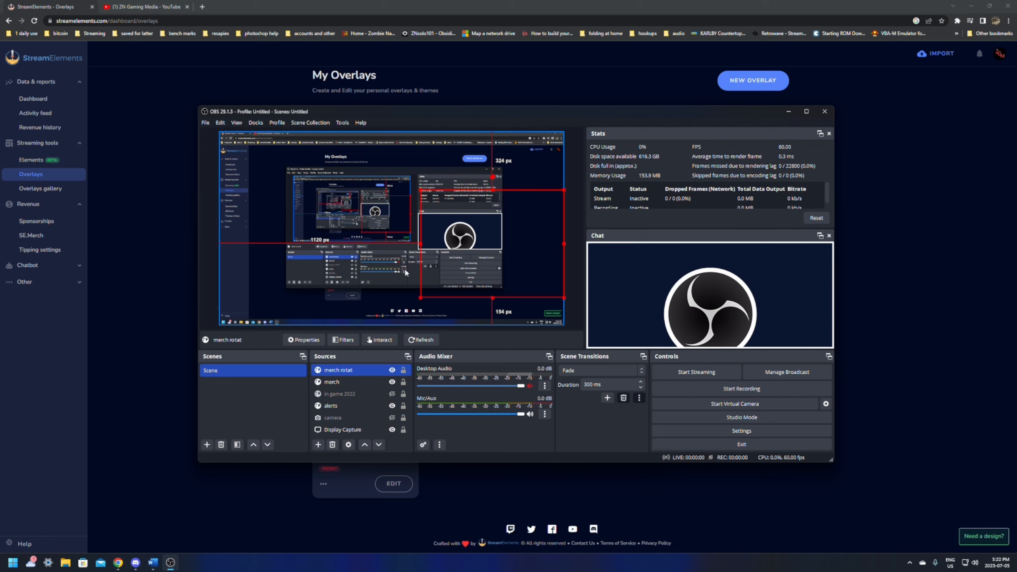
pyautogui.click(155, 161)
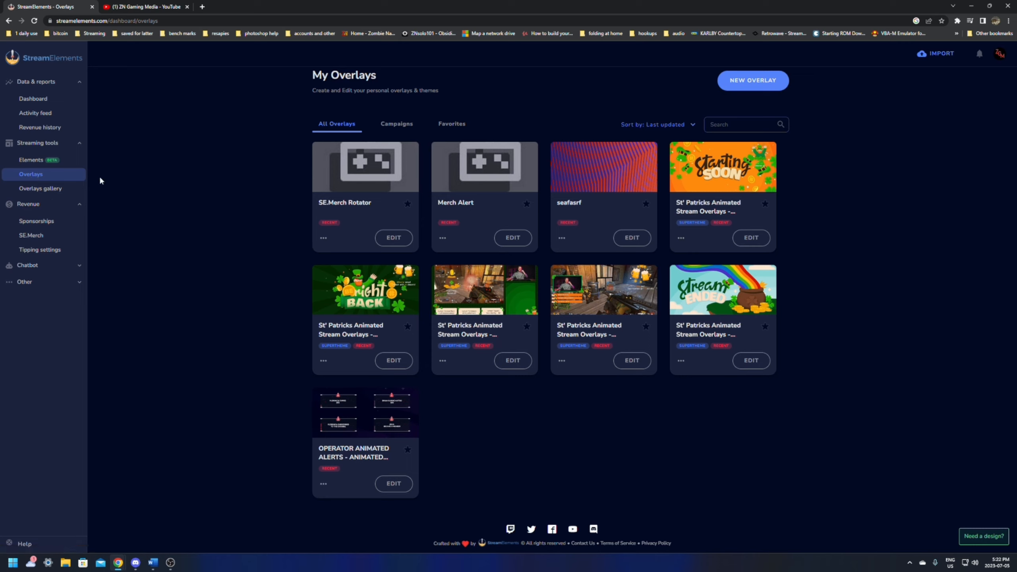
# - Open the chatbot timers, review the merch timer's response message and intervals, and save the timer
pyautogui.click(36, 266)
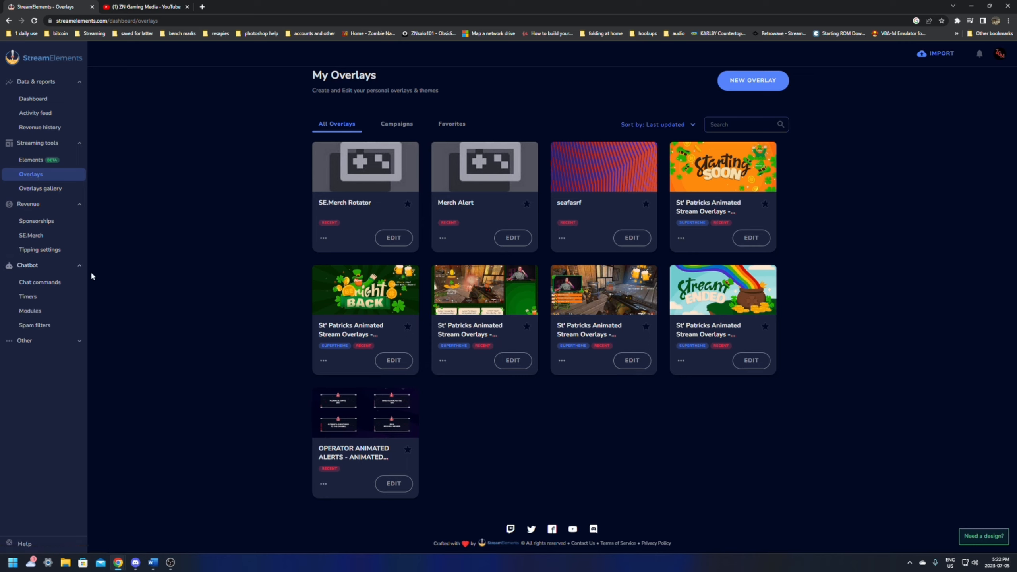
pyautogui.click(32, 283)
pyautogui.click(33, 298)
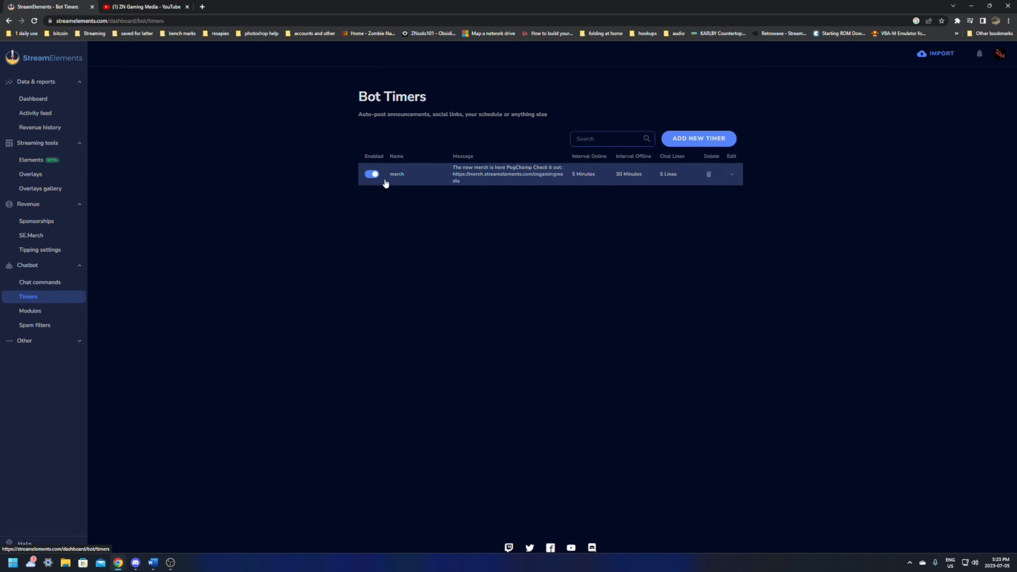
pyautogui.click(532, 181)
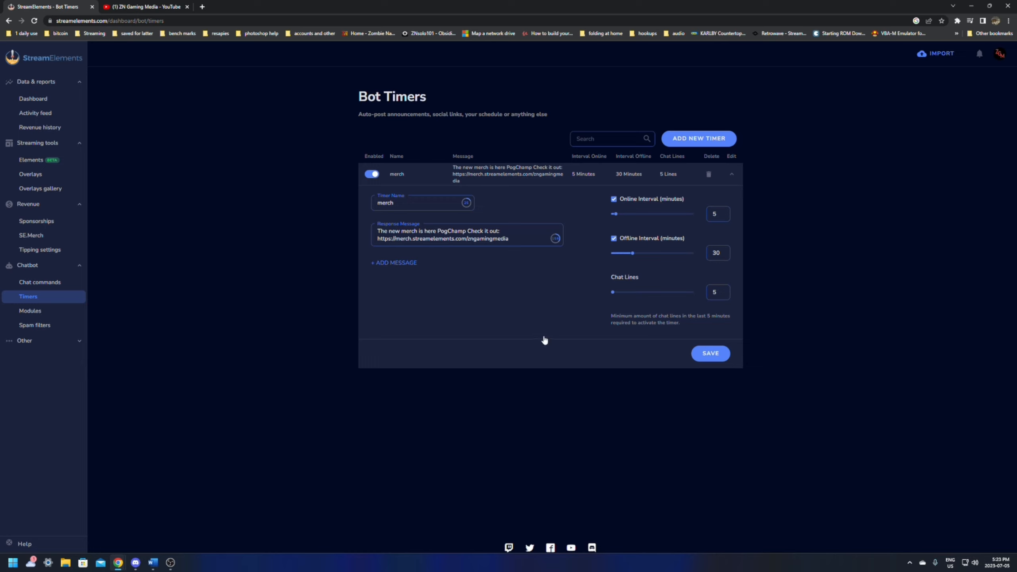
pyautogui.click(711, 353)
# - Return to SE.Merch, browse the catalogue of product types for a new item, and close it without choosing one
pyautogui.click(32, 235)
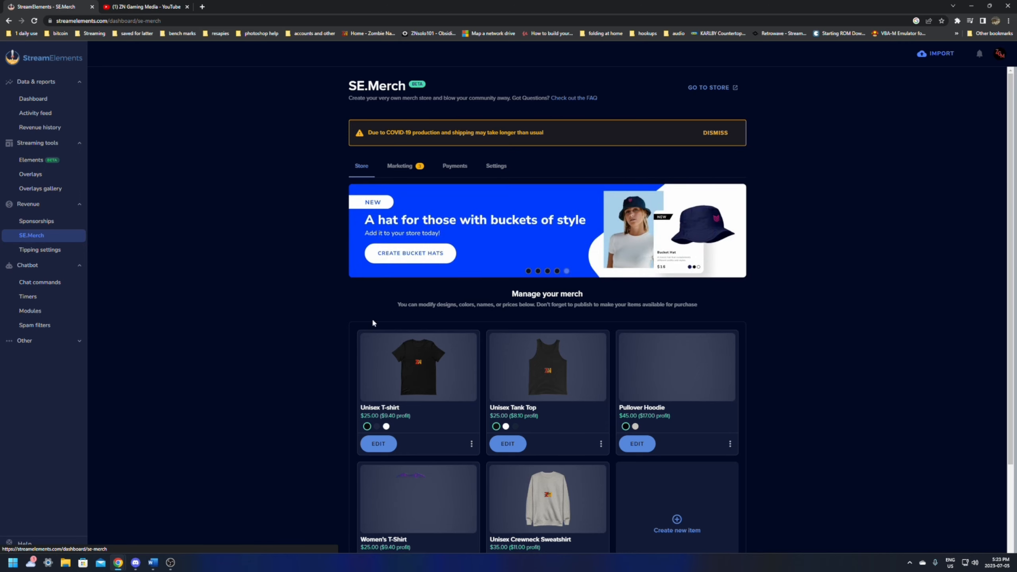
pyautogui.scroll(-3, 372, 321)
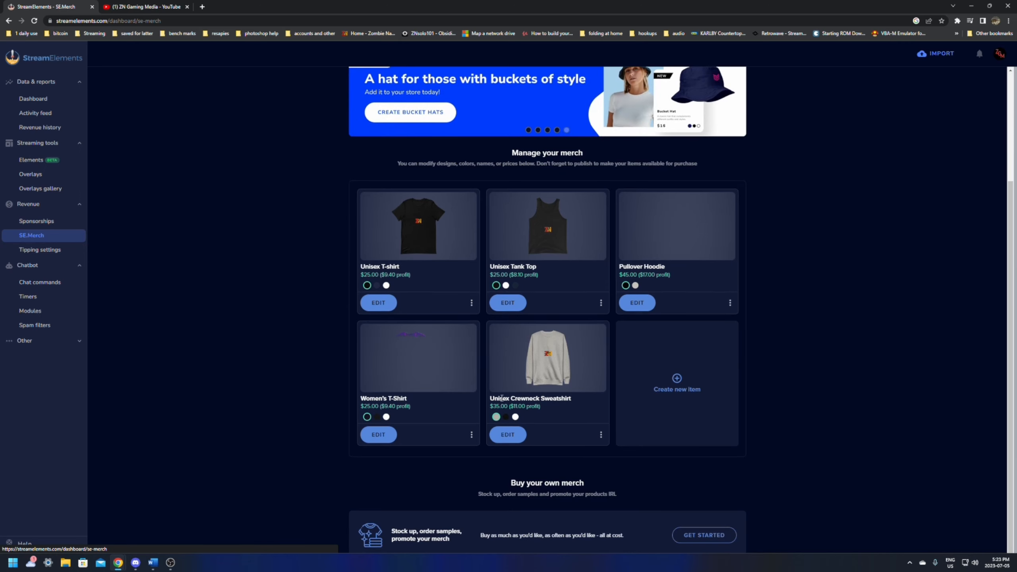
pyautogui.click(679, 395)
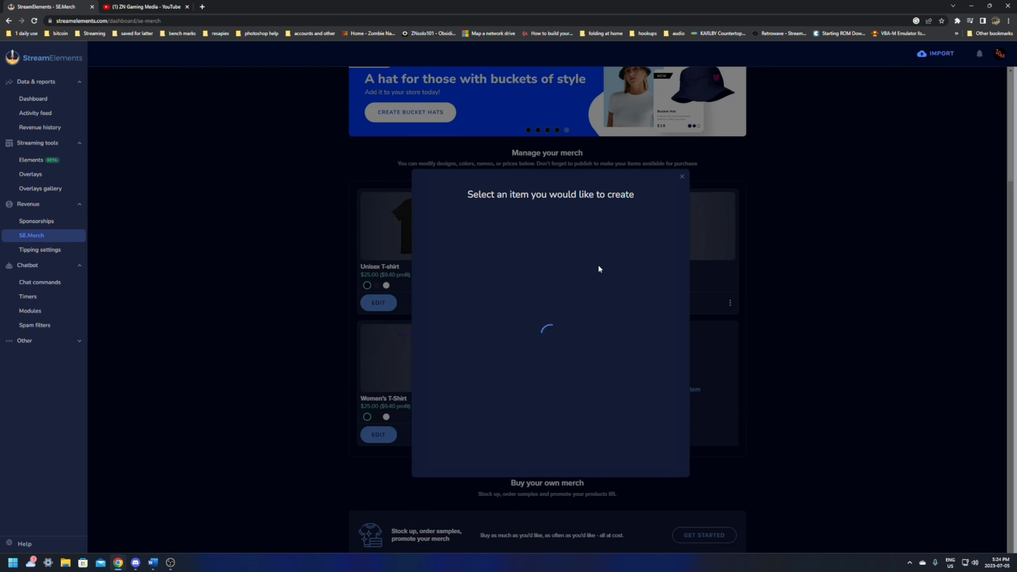
pyautogui.scroll(-5, 450, 284)
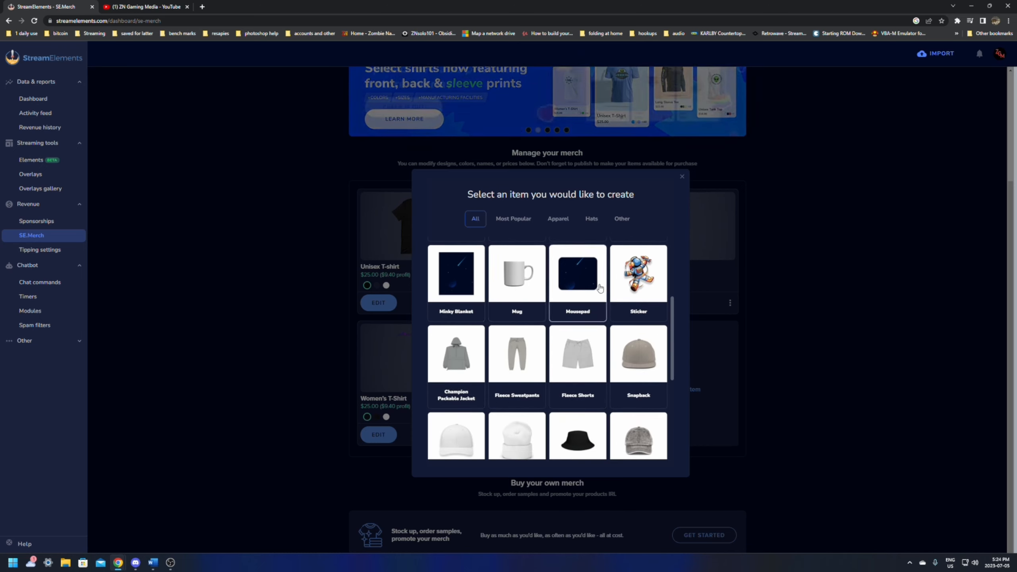
pyautogui.scroll(-4, 599, 288)
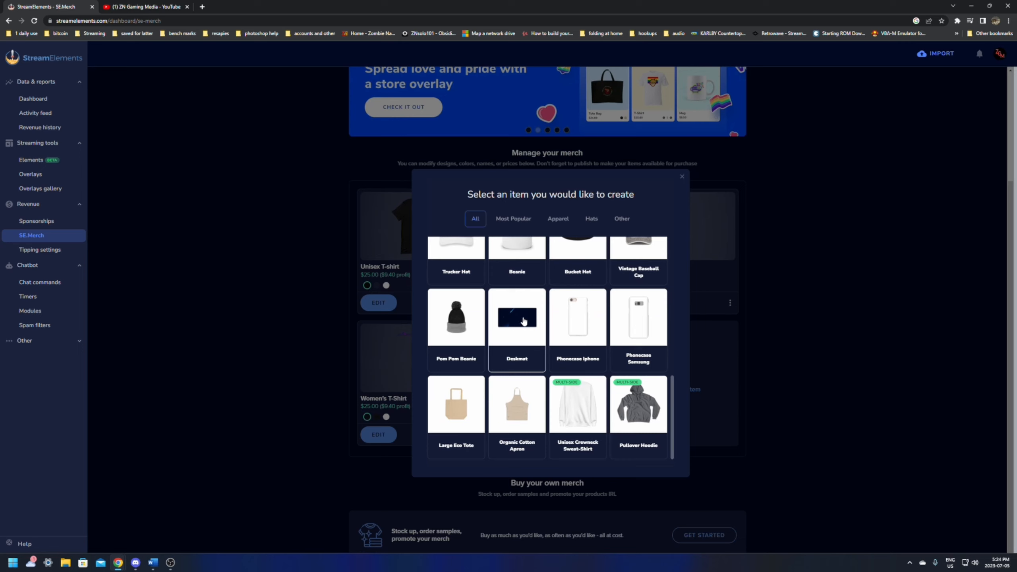
pyautogui.scroll(2, 523, 321)
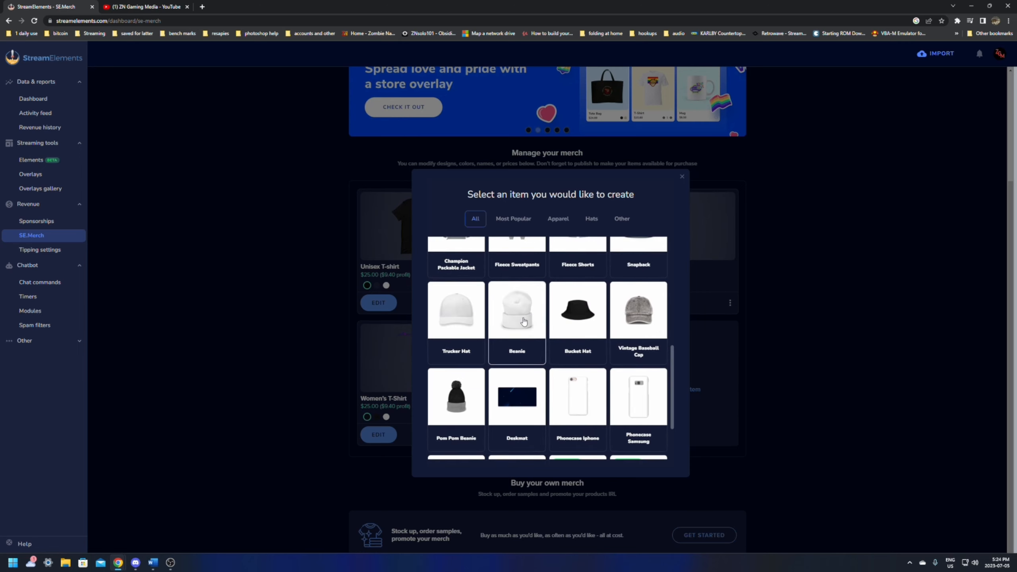
pyautogui.scroll(-2, 523, 321)
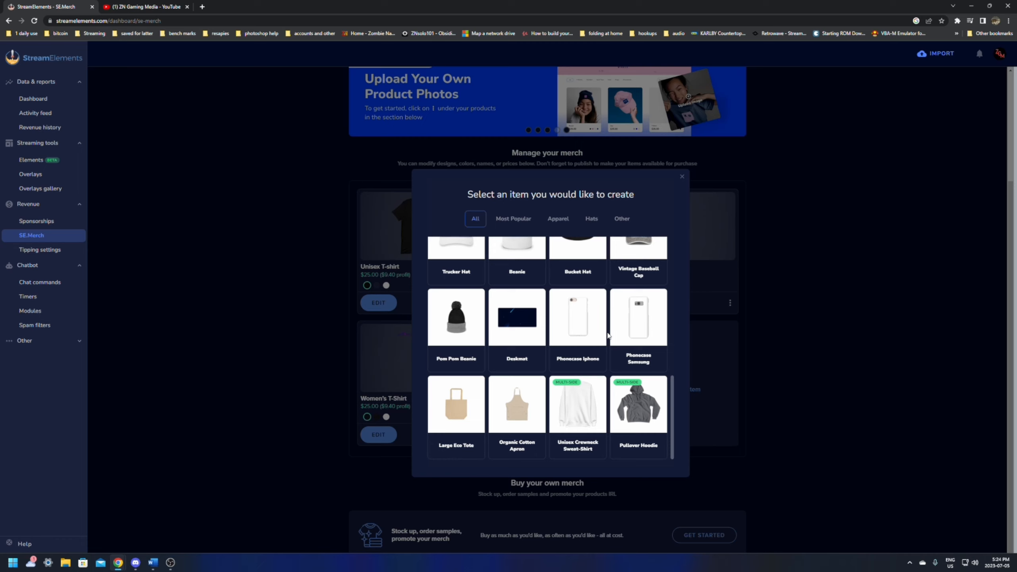
pyautogui.scroll(10, 607, 335)
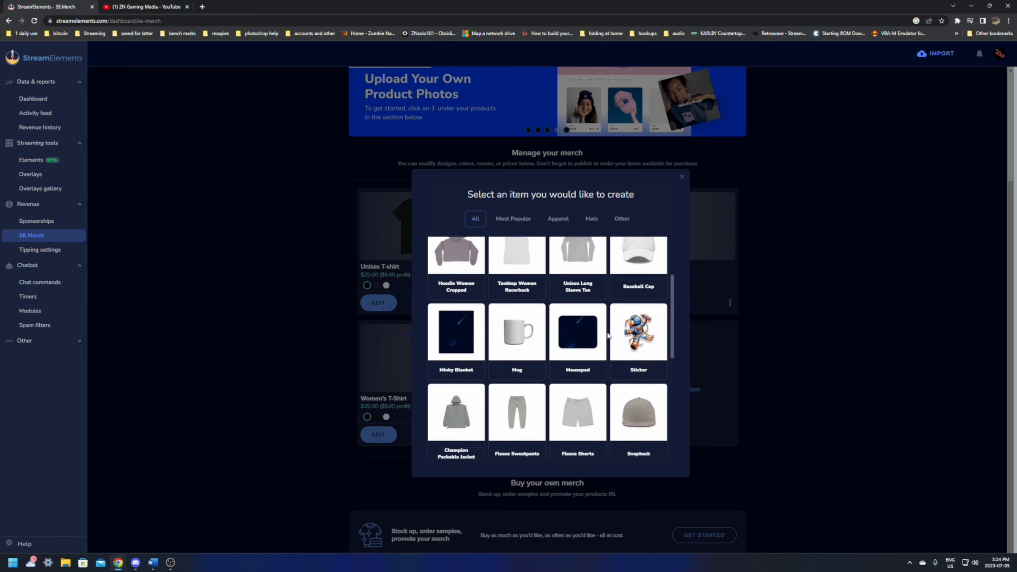
pyautogui.click(682, 177)
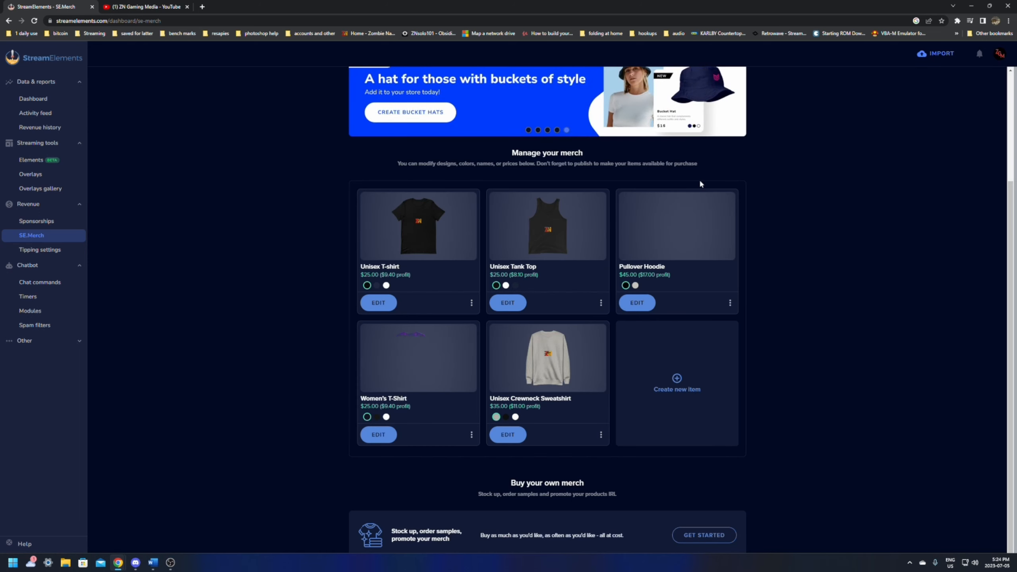